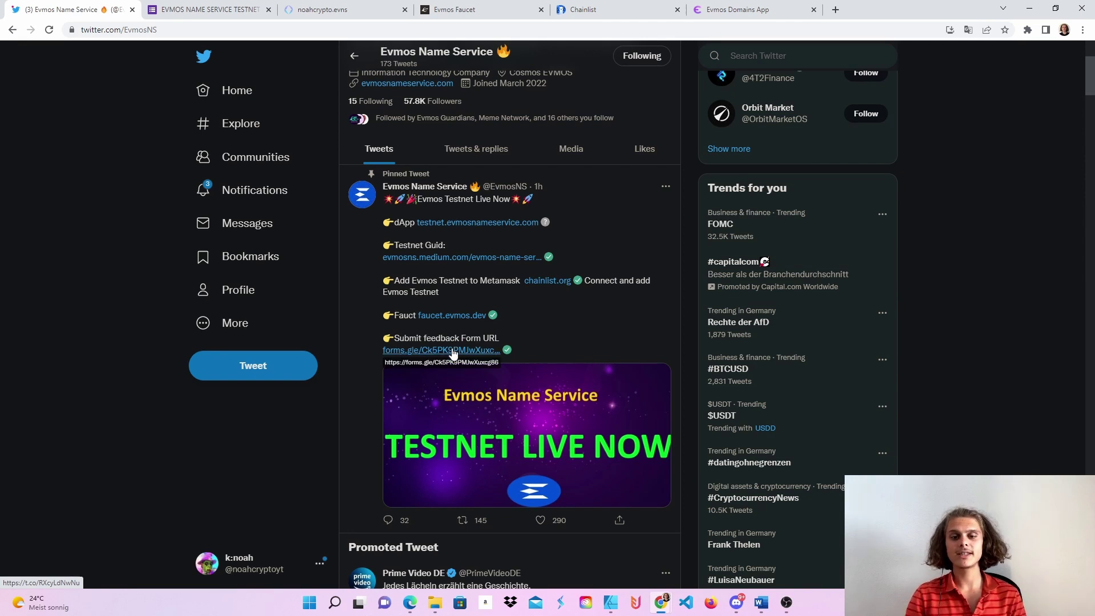
Switch to the testnet feedback form and highlight the 'Rewards distributed' line.
left_click(206, 10)
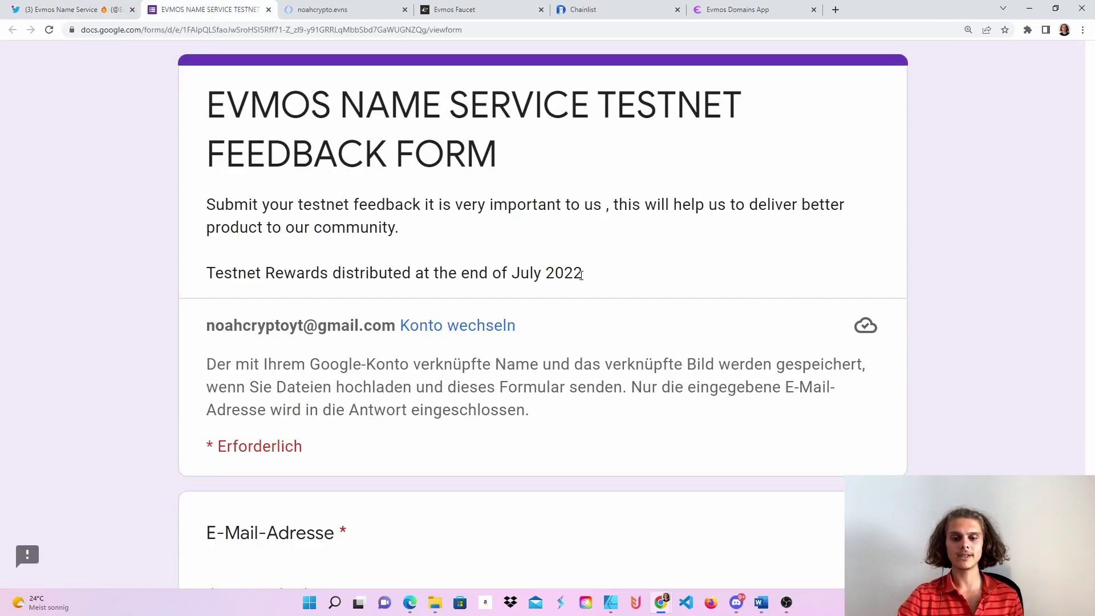
left_click_drag(582, 274, 206, 273)
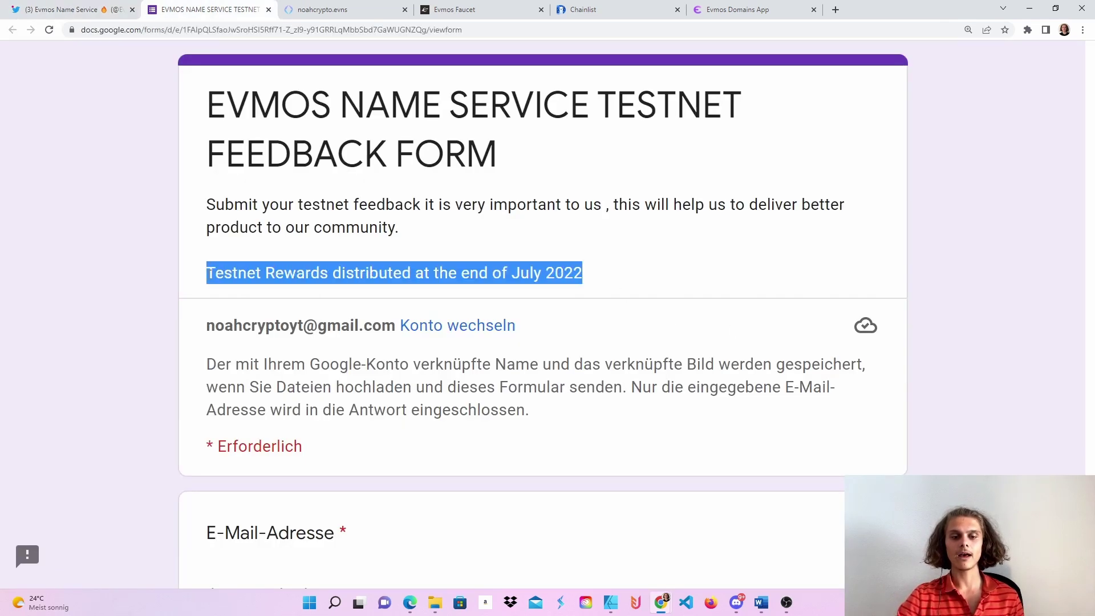
left_click(616, 269)
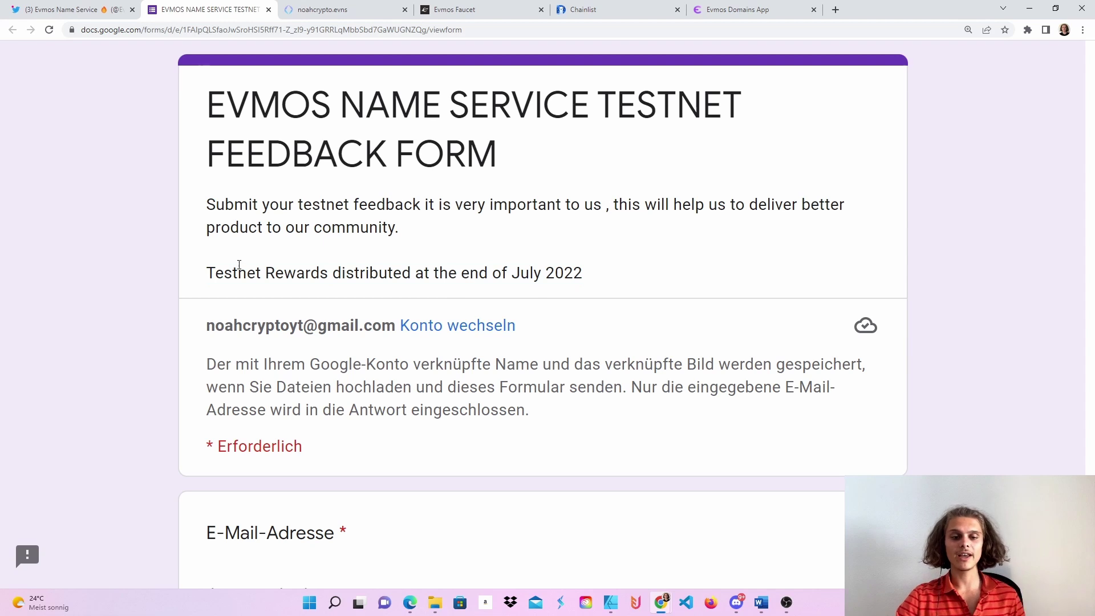
left_click_drag(266, 272, 411, 272)
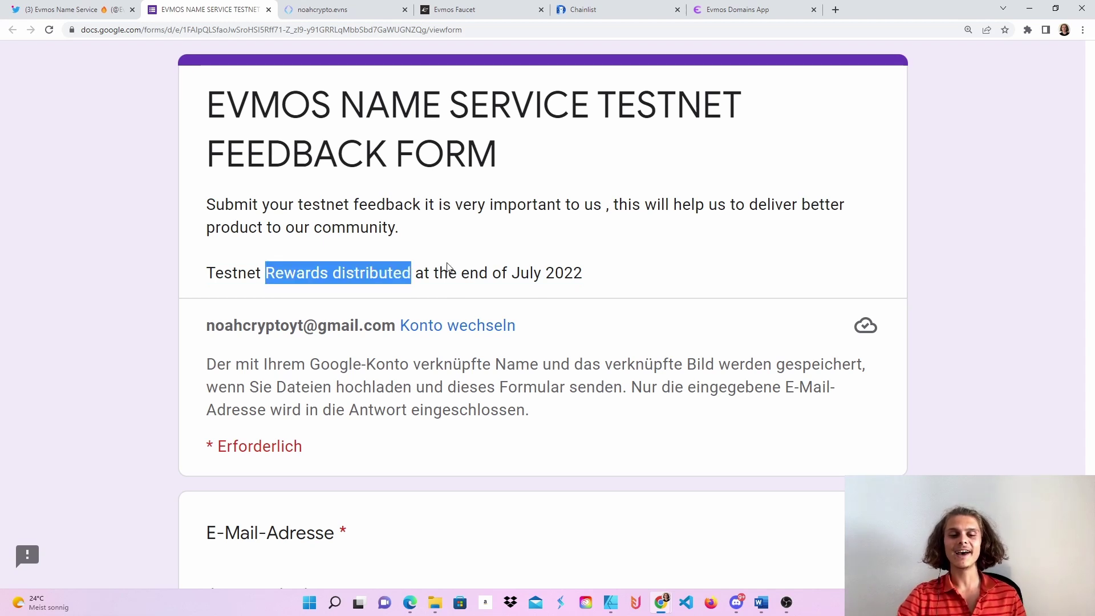
Review the ETH wallet address and feedback fields, continuing down to the Telegram username.
scroll(445, 265, "down", 12)
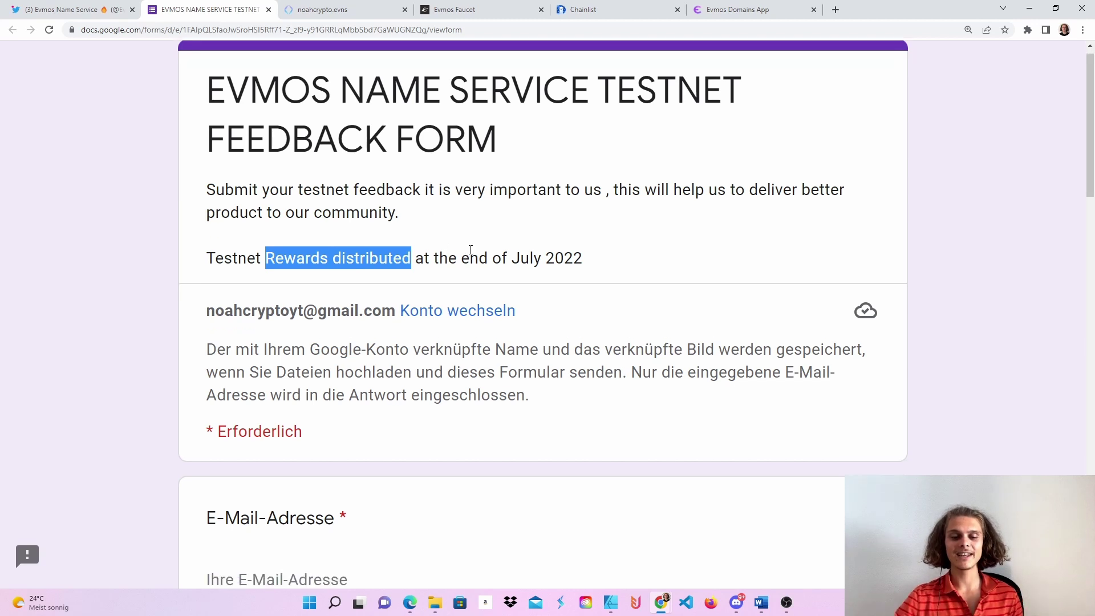
scroll(342, 218, "up", 1)
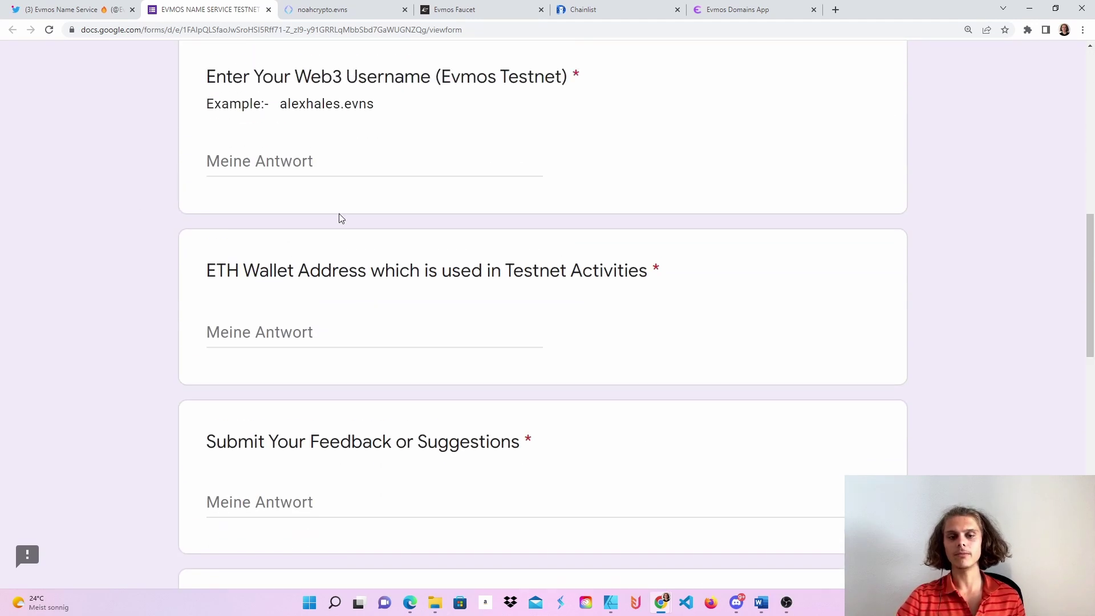
scroll(282, 158, "down", 1)
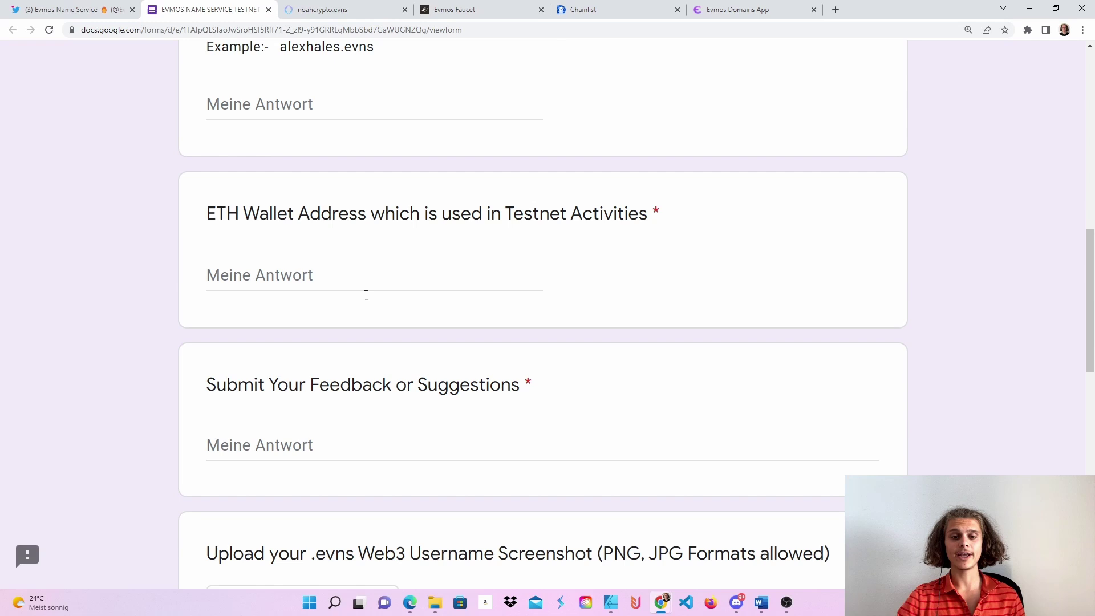
left_click(283, 274)
scroll(427, 259, "down", 3)
left_click(276, 266)
scroll(436, 178, "down", 2)
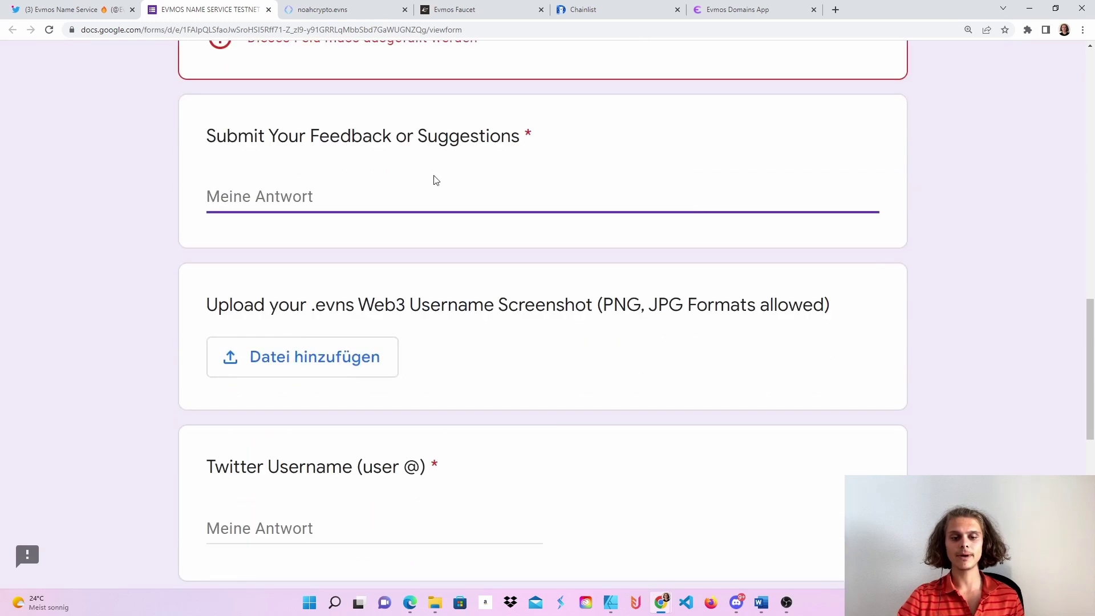
scroll(303, 244, "down", 3)
scroll(274, 258, "down", 2)
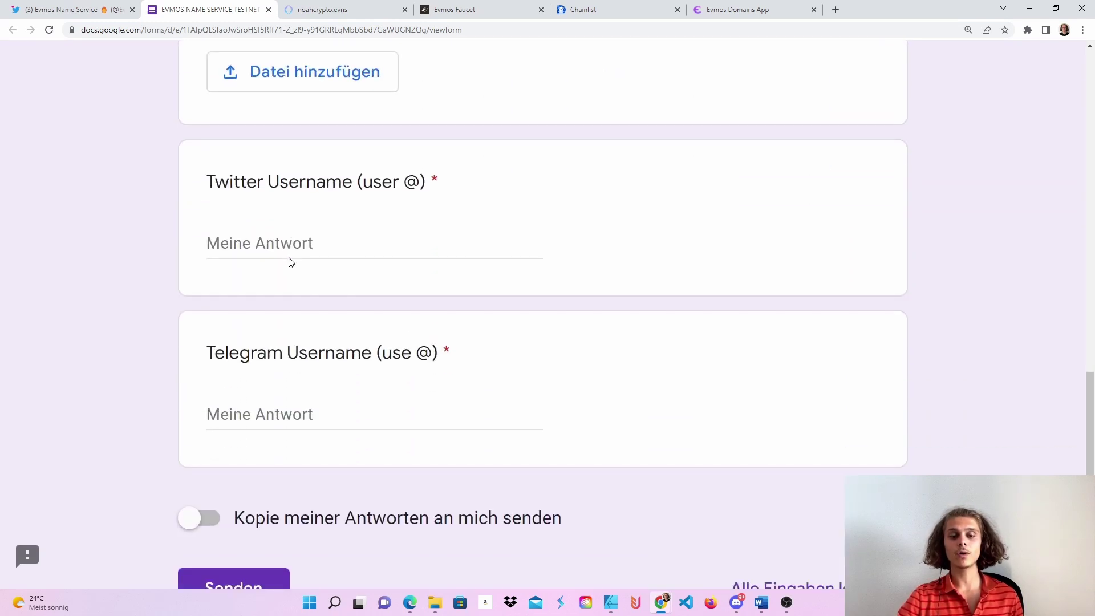
scroll(296, 235, "down", 3)
scroll(301, 230, "up", 3)
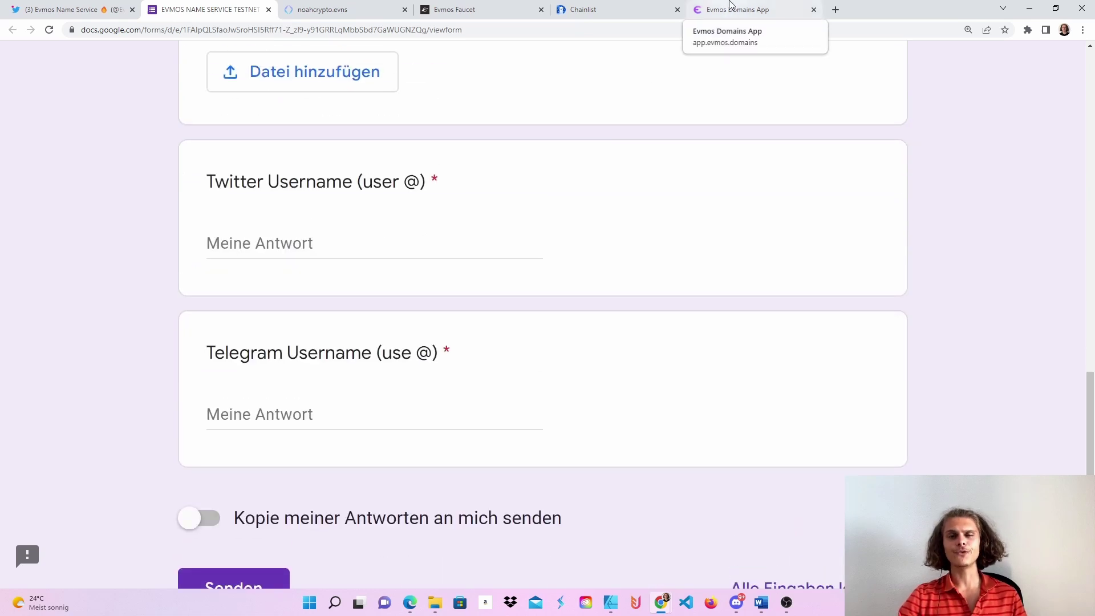
Browse the Evmos Domains app, Twitter and feedback tabs, ending on the Evmos Name Service testnet page.
left_click(731, 6)
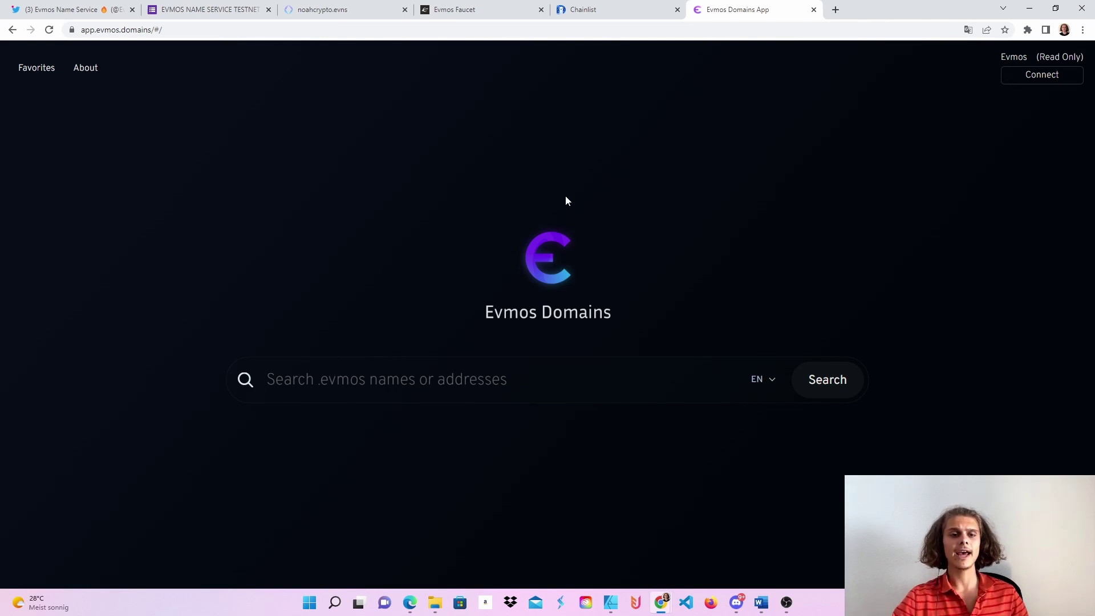
left_click(63, 11)
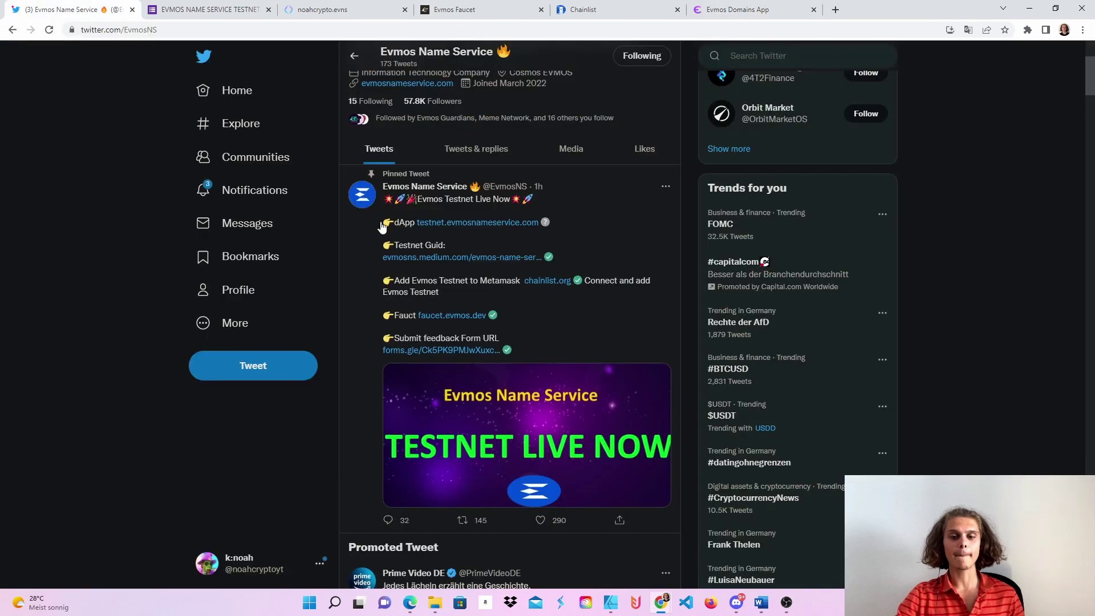
left_click(204, 8)
left_click(347, 6)
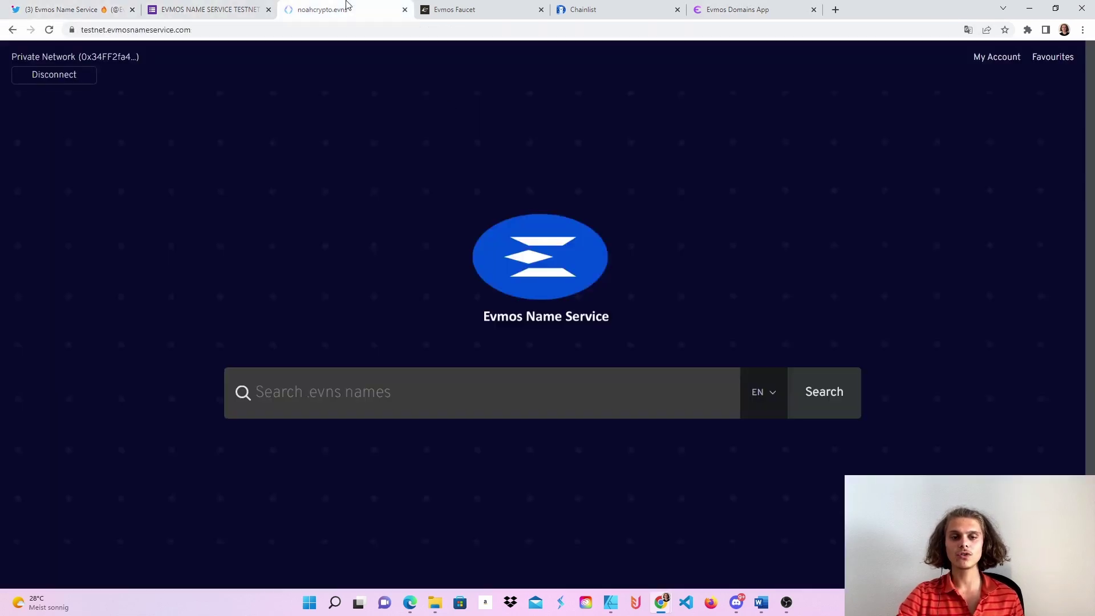
left_click(745, 3)
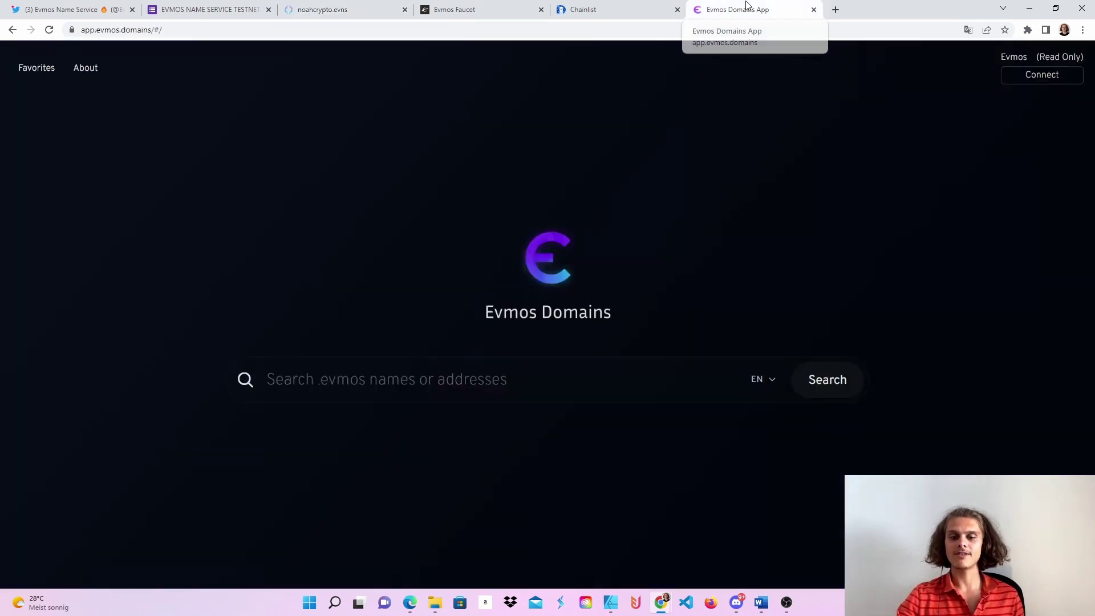
left_click(344, 16)
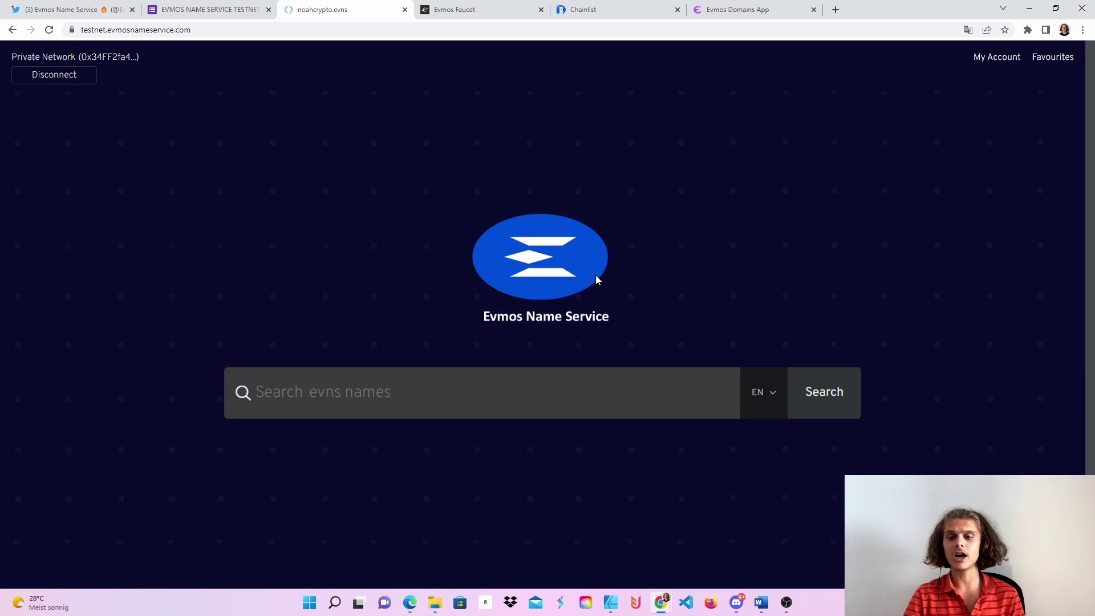
Search for 'noahcryptoyt' and see noahcryptoyt.evns listed as Available.
left_click(590, 393)
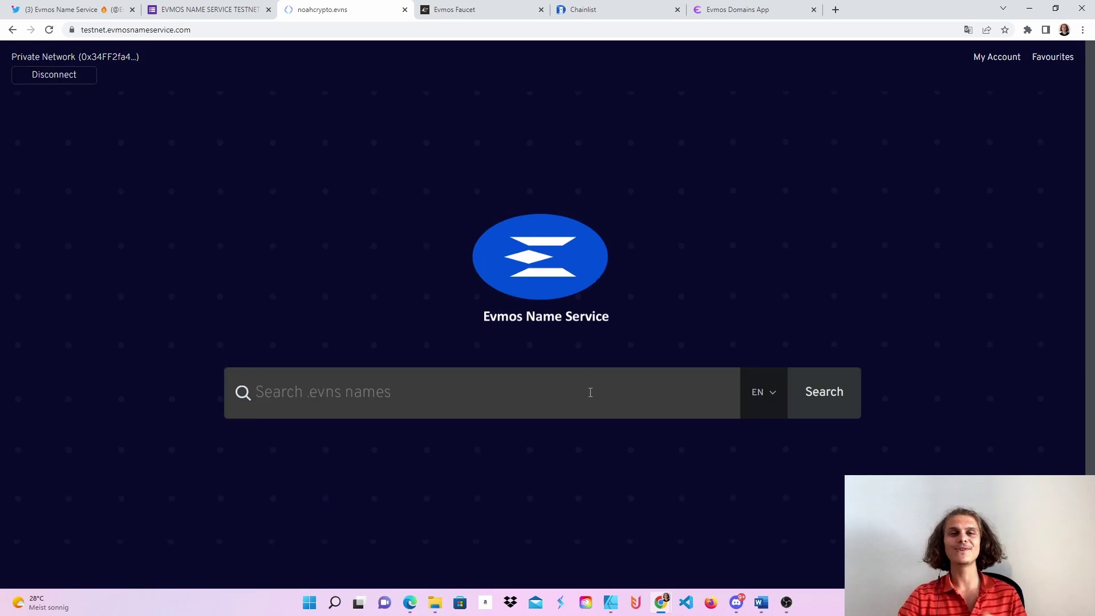
type("noahcry")
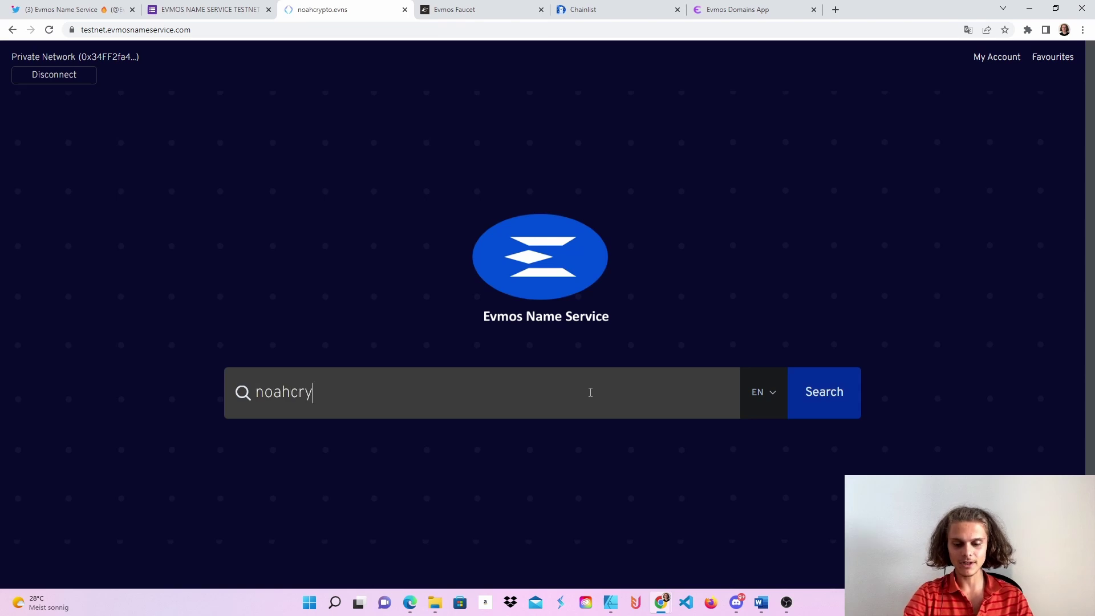
type("ptoyt")
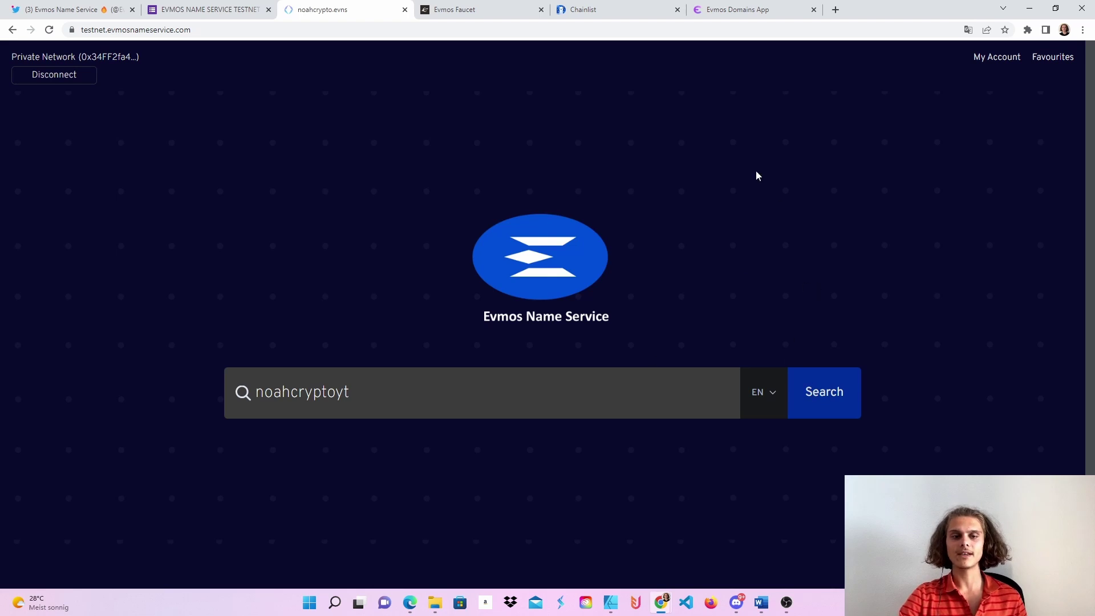
left_click(825, 395)
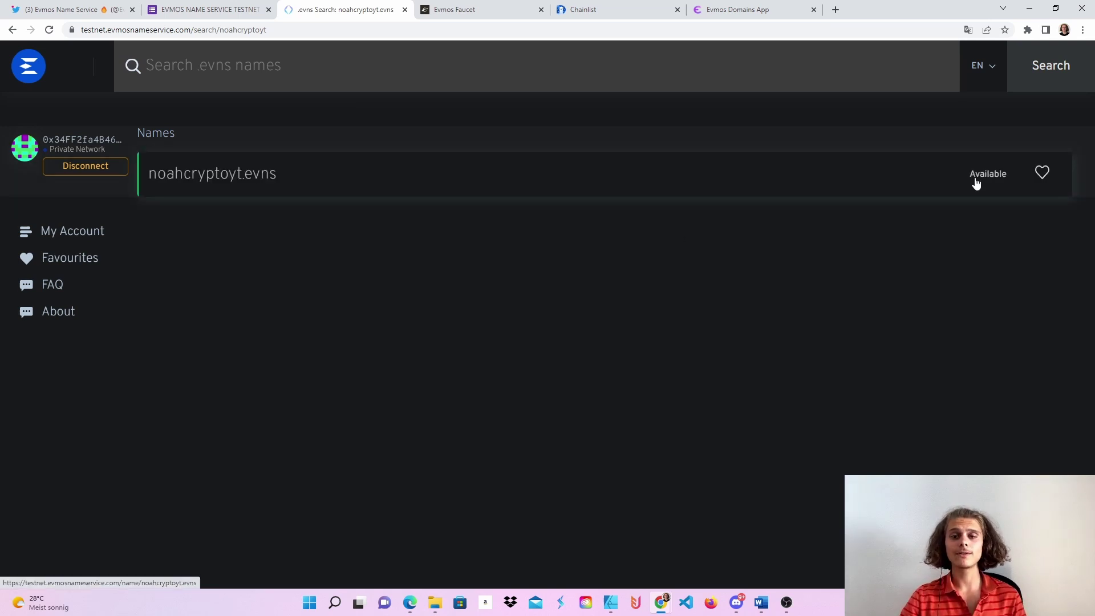
Check the 0.7014 TEVMOS MetaMask balance, then view Evmos Testnet (ChainID 9000) on Chainlist.
left_click(1028, 30)
scroll(931, 205, "down", 3)
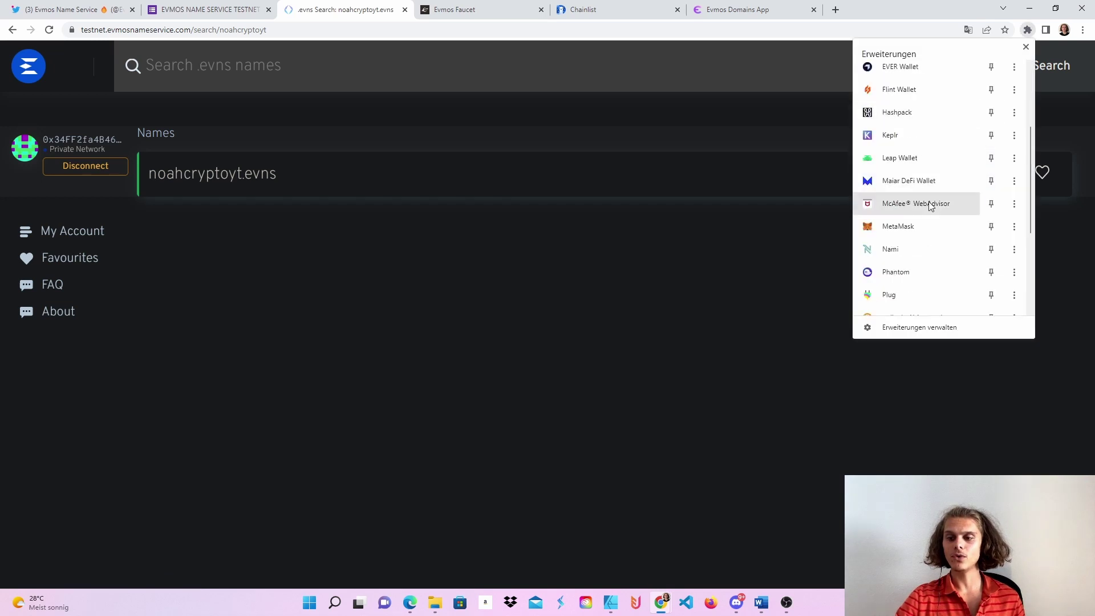
left_click(913, 224)
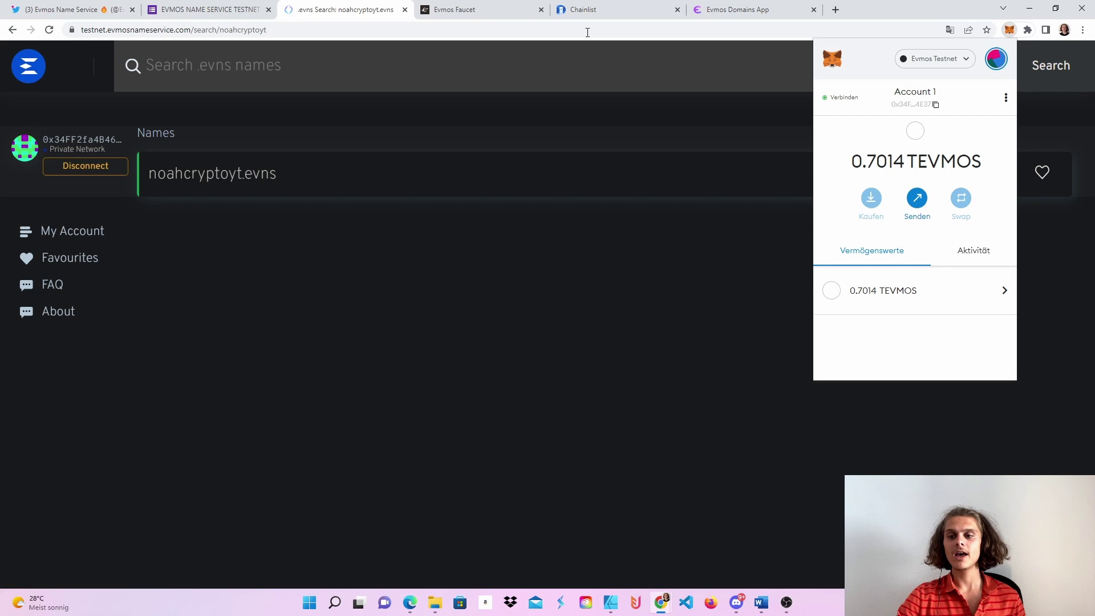
left_click(606, 16)
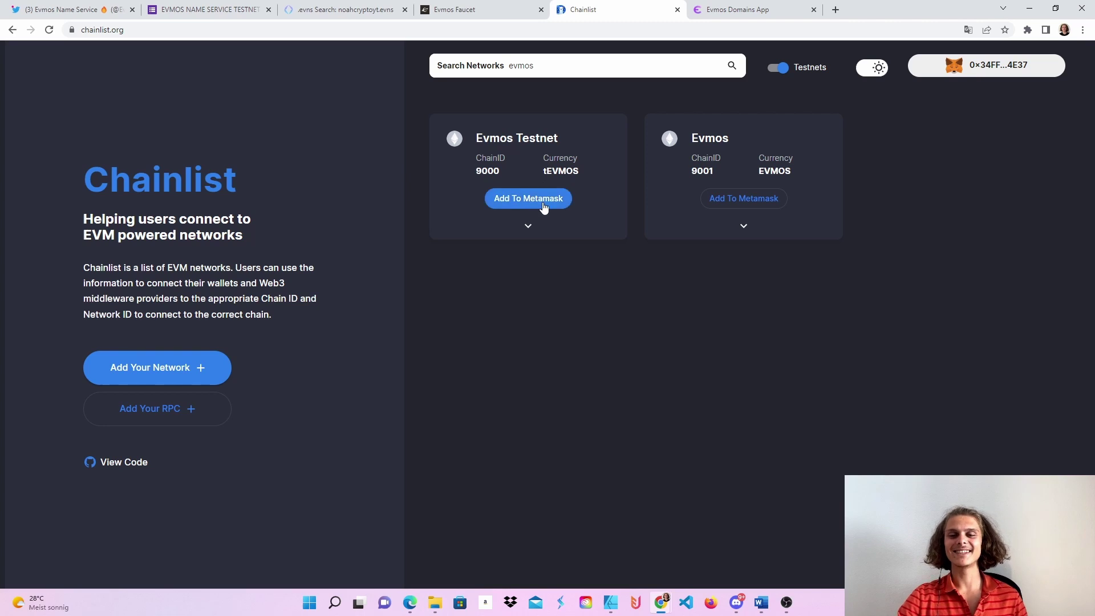
Pass through the Evmos faucet tab back to the noahcryptoyt.evns search results.
left_click(456, 9)
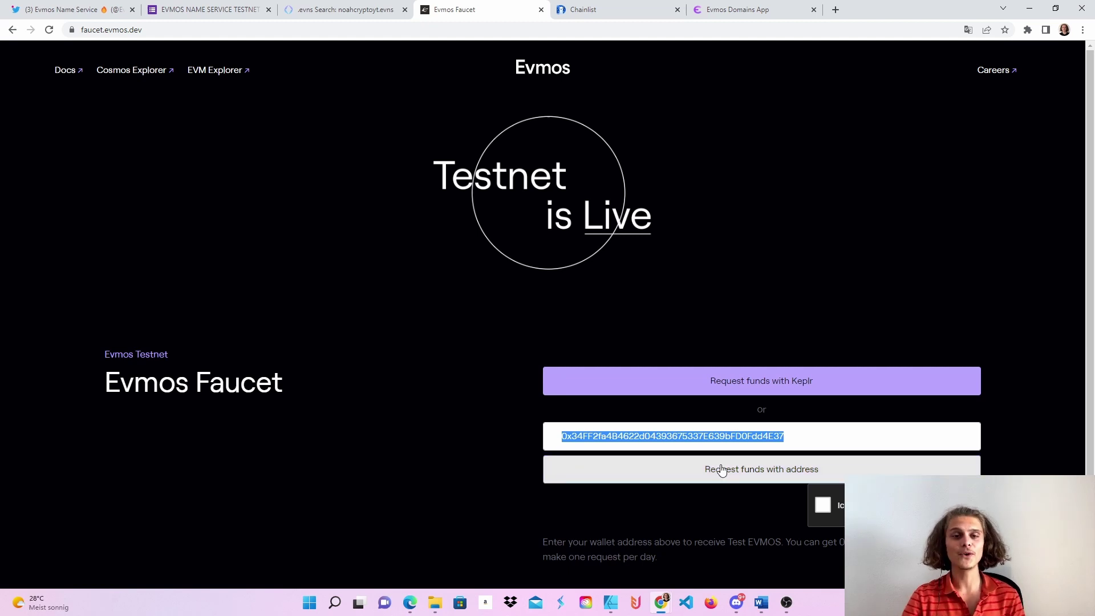
left_click(363, 9)
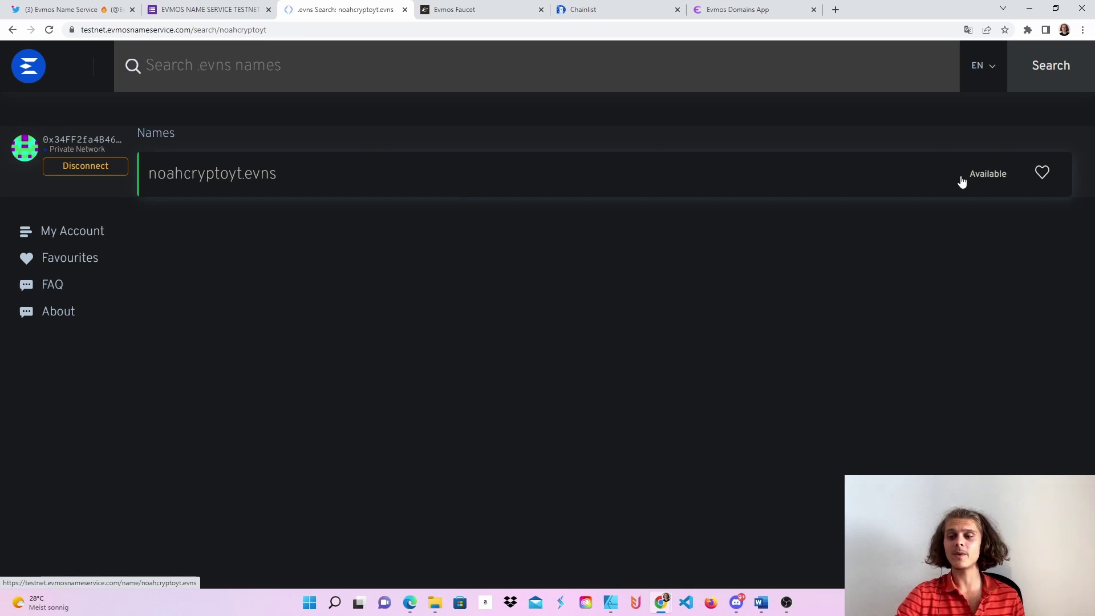
Set noahcryptoyt.evns to a 3-year registration for 0.047 EVMOS and request registration.
left_click(666, 188)
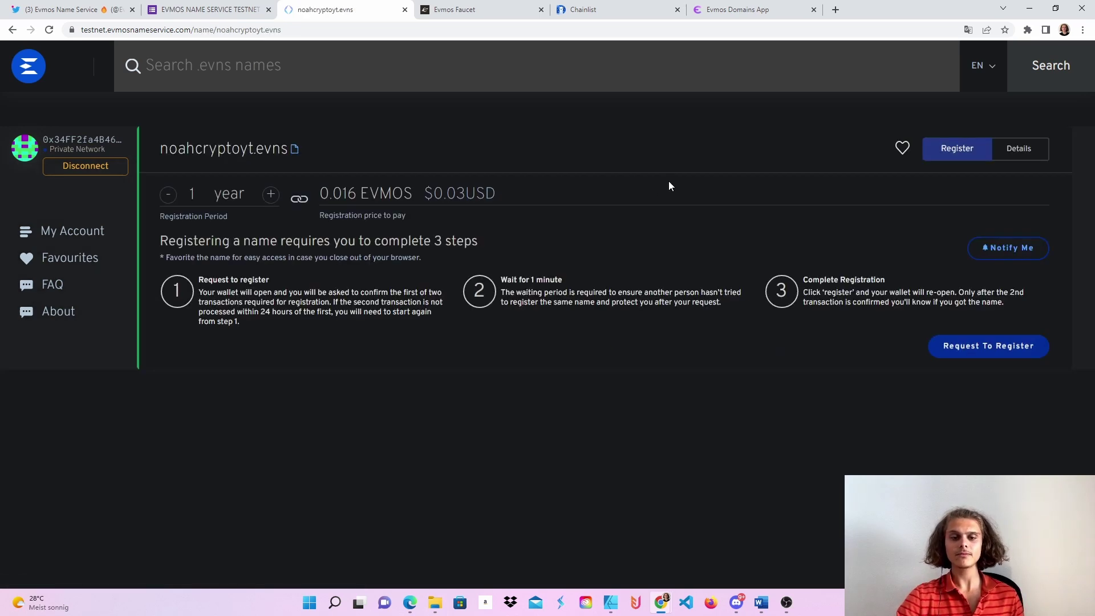
left_click(270, 197)
left_click(269, 197)
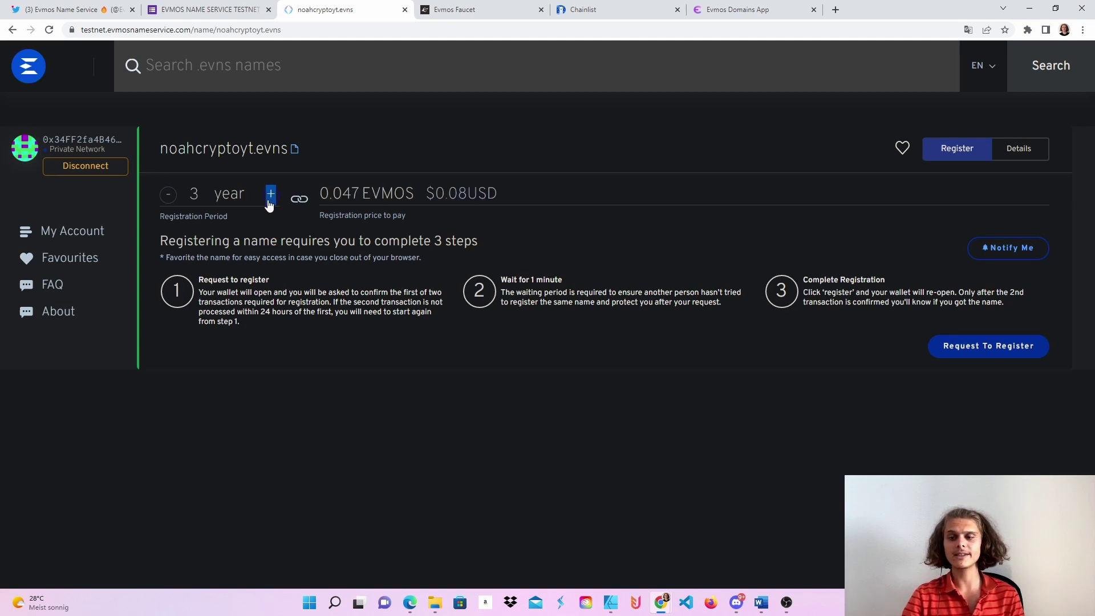
left_click(964, 347)
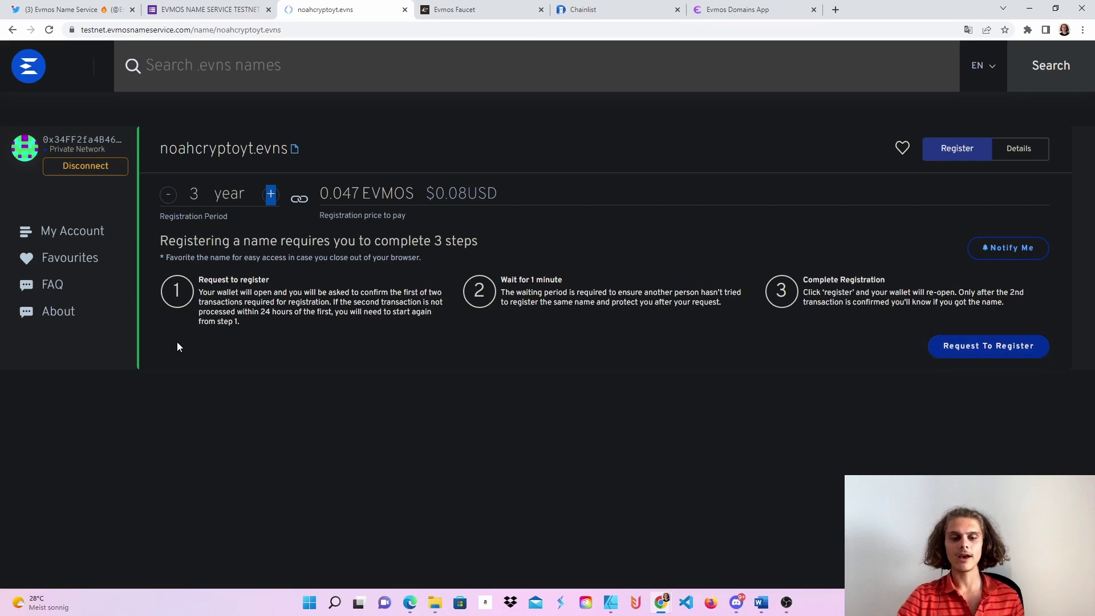
left_click(1002, 357)
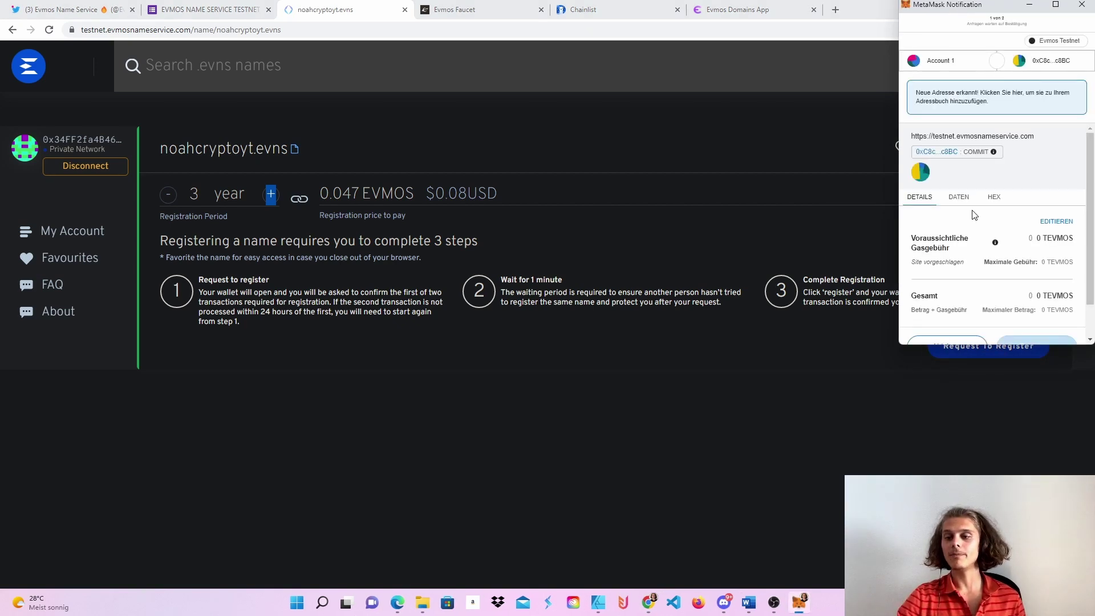
Confirm all three registration transactions in MetaMask and close the leftover confirmation window.
scroll(974, 215, "down", 1)
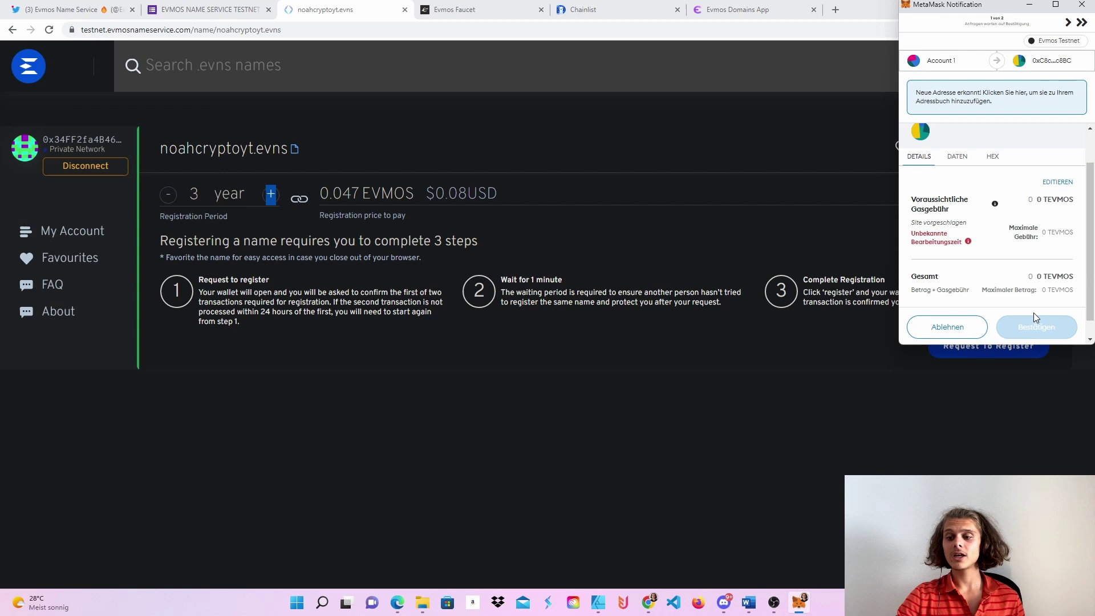
scroll(1032, 314, "down", 1)
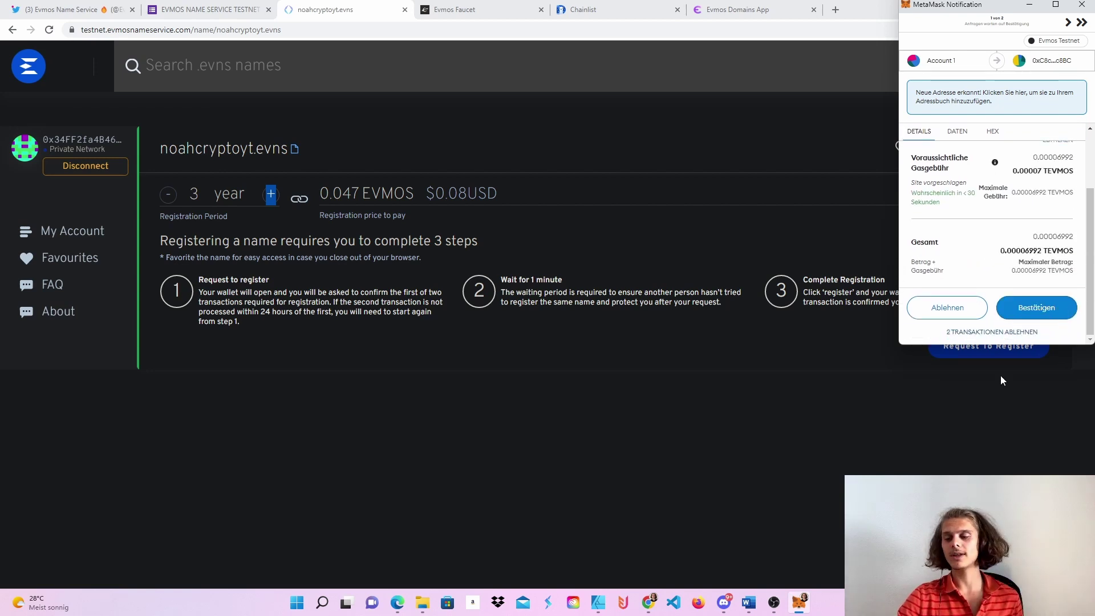
left_click(1049, 308)
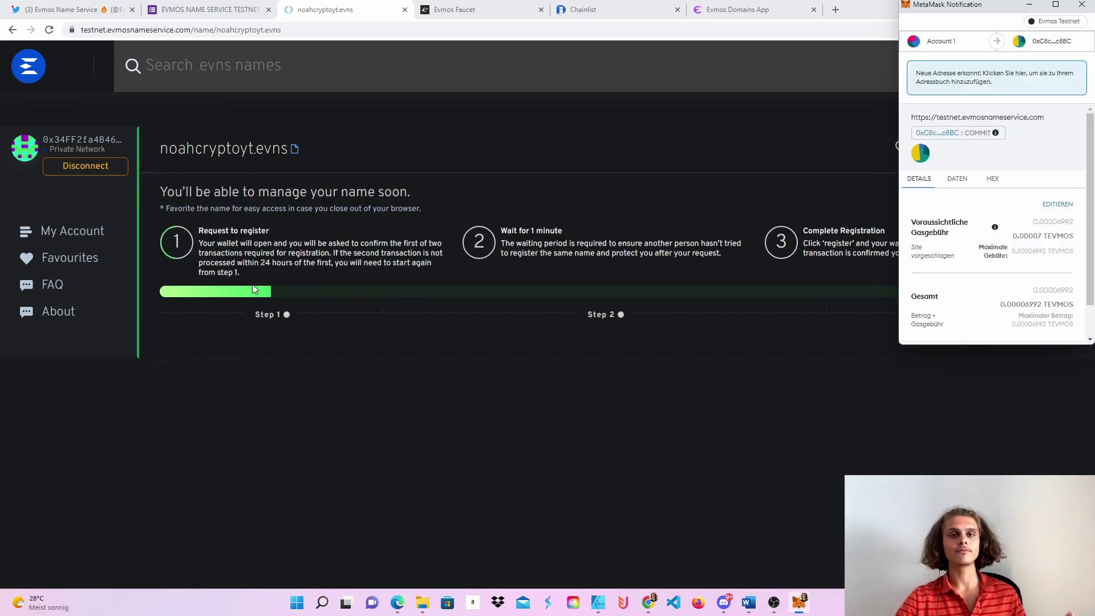
scroll(1041, 305, "down", 2)
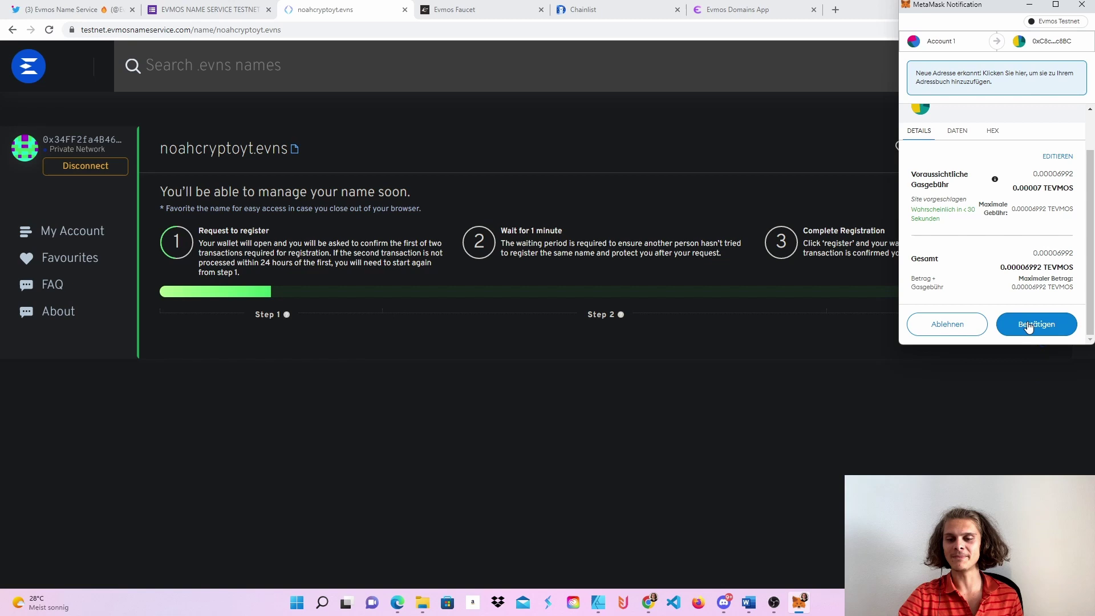
left_click(1028, 326)
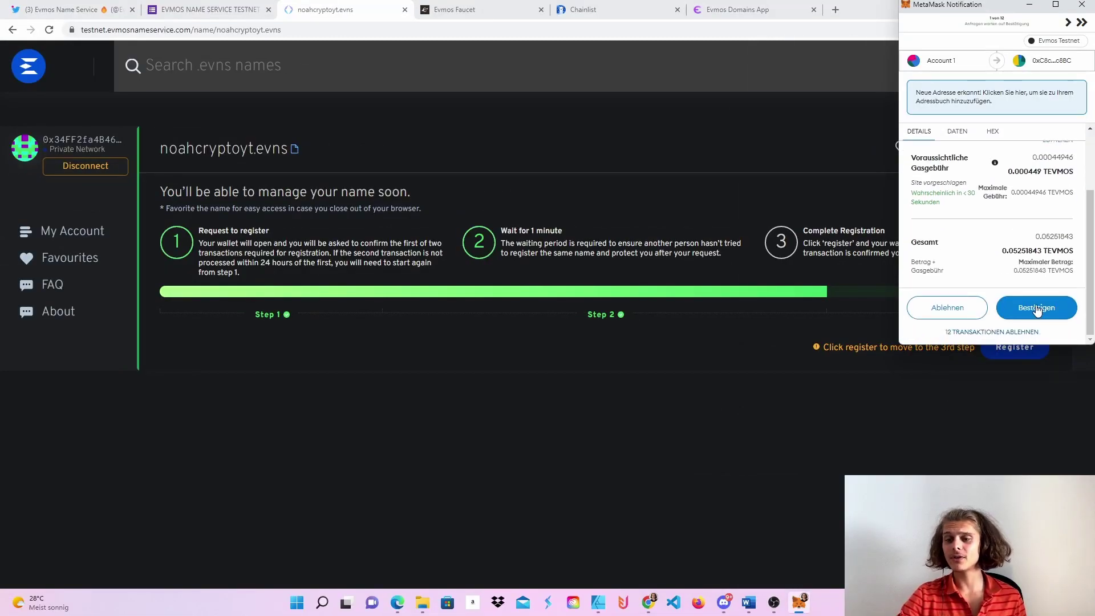
left_click(1037, 309)
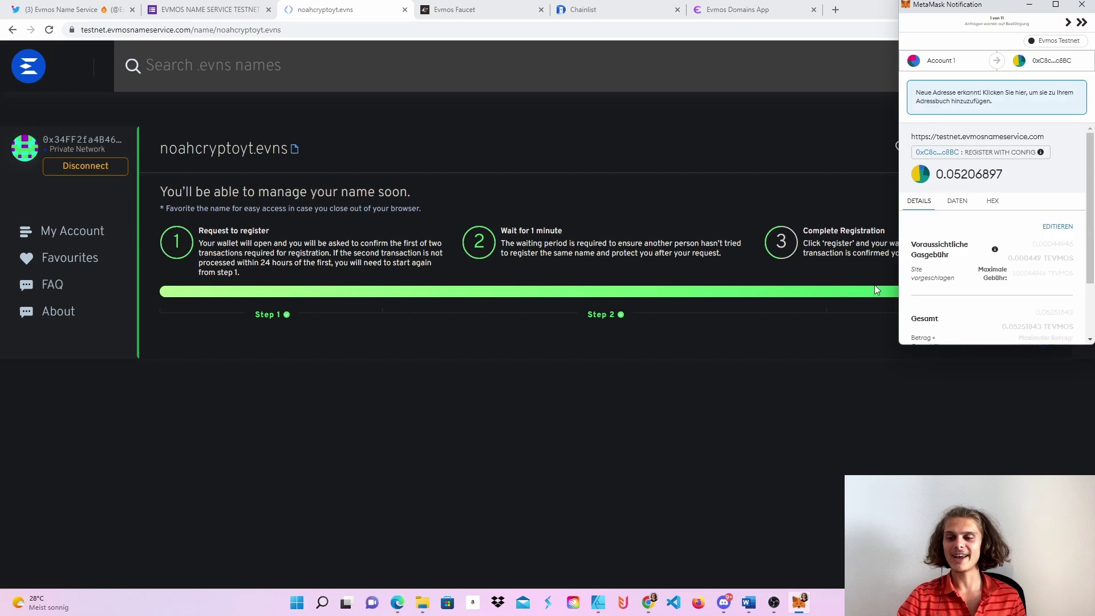
left_click_drag(998, 5, 622, 83)
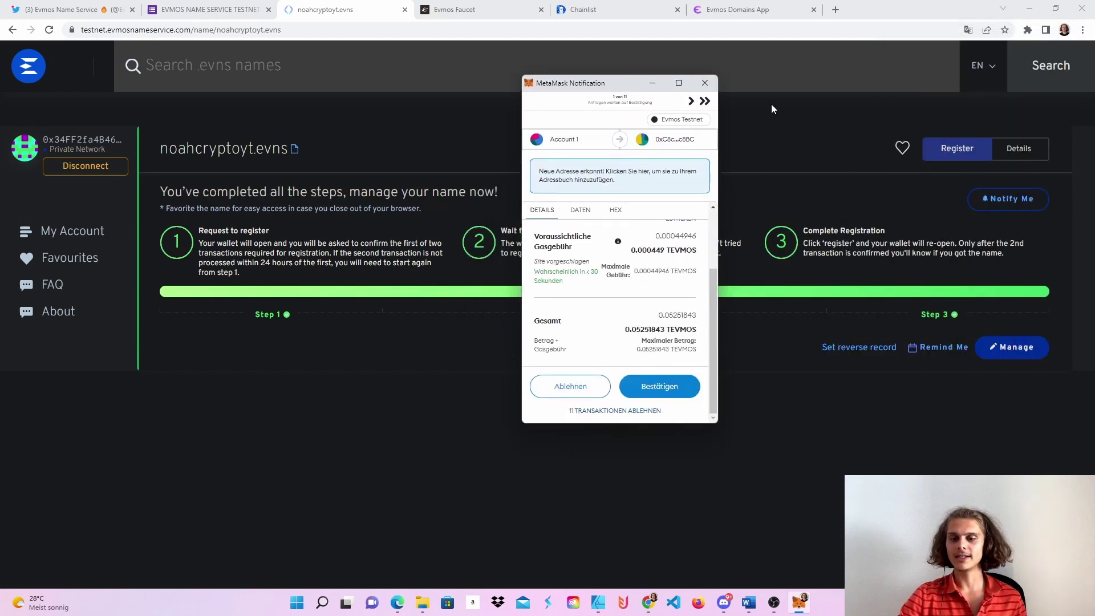
left_click(705, 83)
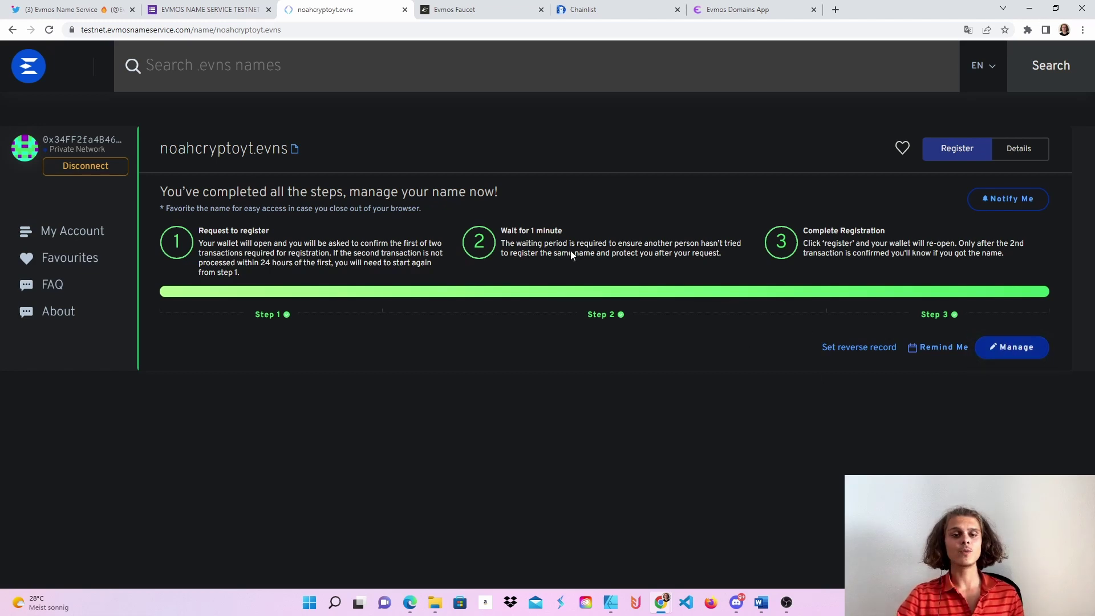
Open the noahcryptoyt.evns management page and make its records editable.
left_click(1009, 350)
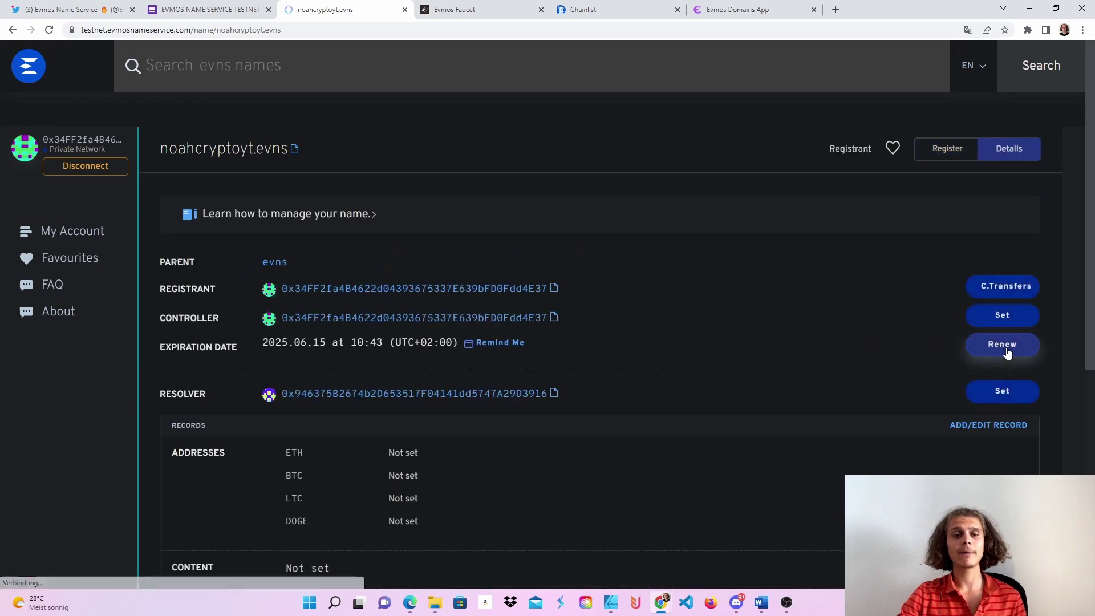
scroll(602, 336, "down", 2)
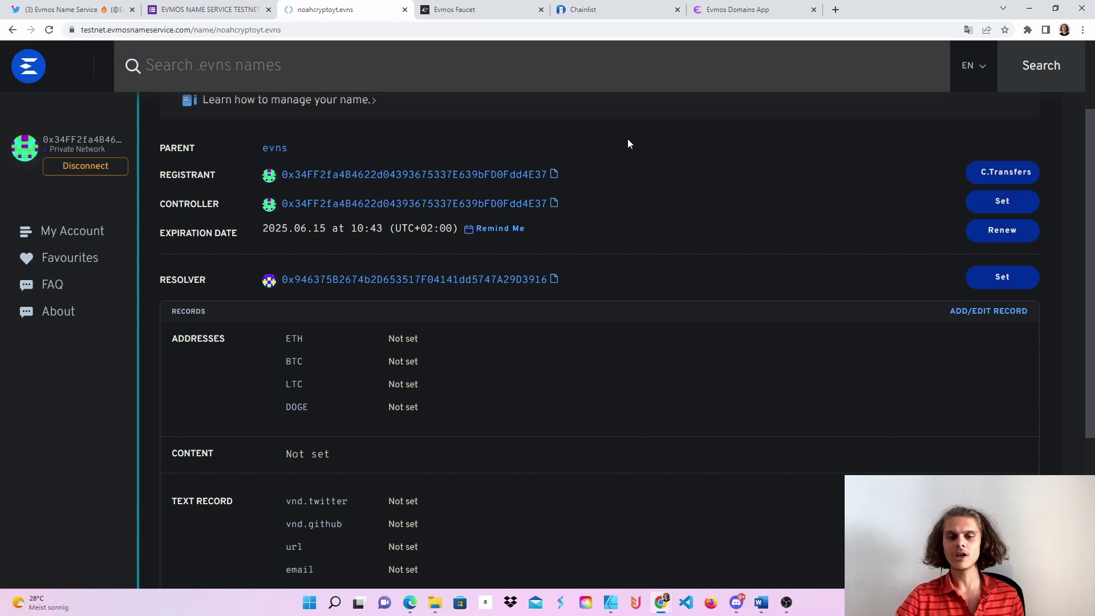
left_click(959, 316)
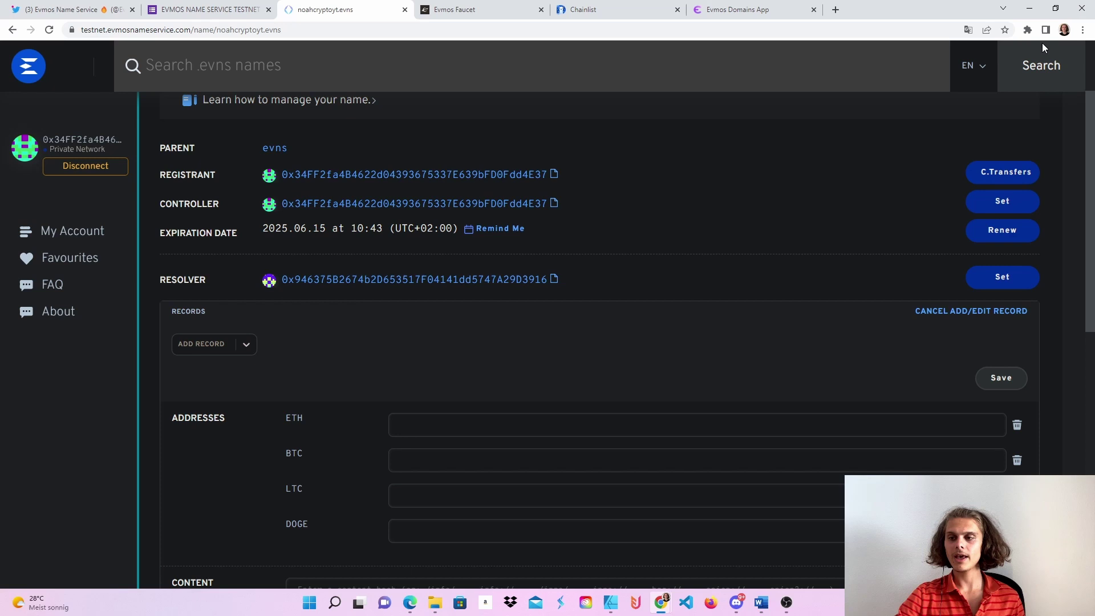
Copy the wallet address from MetaMask and paste it into the ETH record field.
left_click(1028, 31)
left_click(905, 289)
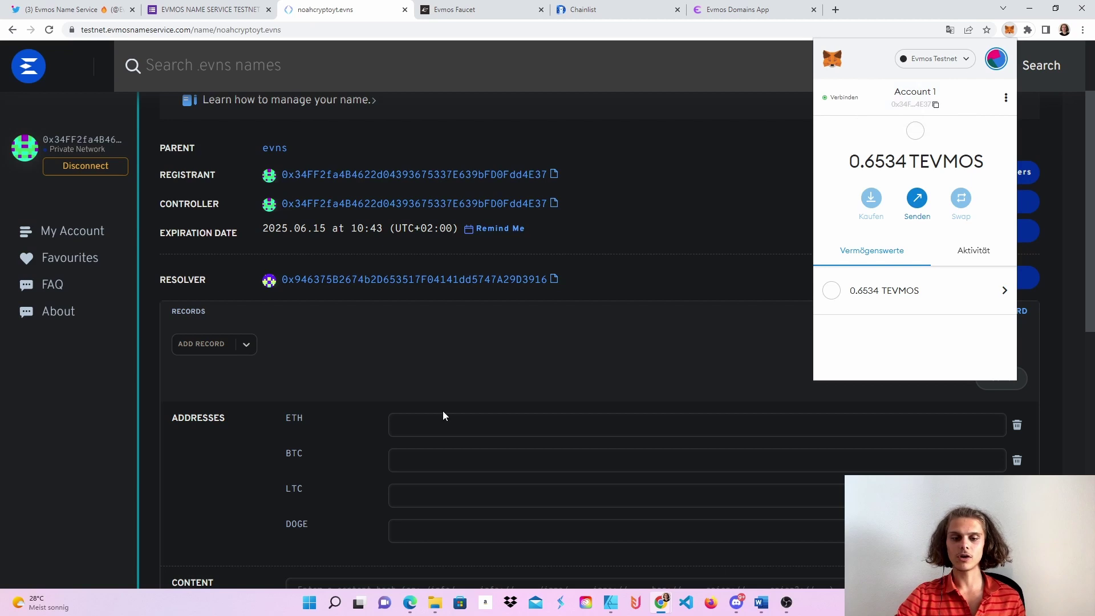
left_click(443, 417)
key("ctrl+v")
scroll(720, 328, "down", 7)
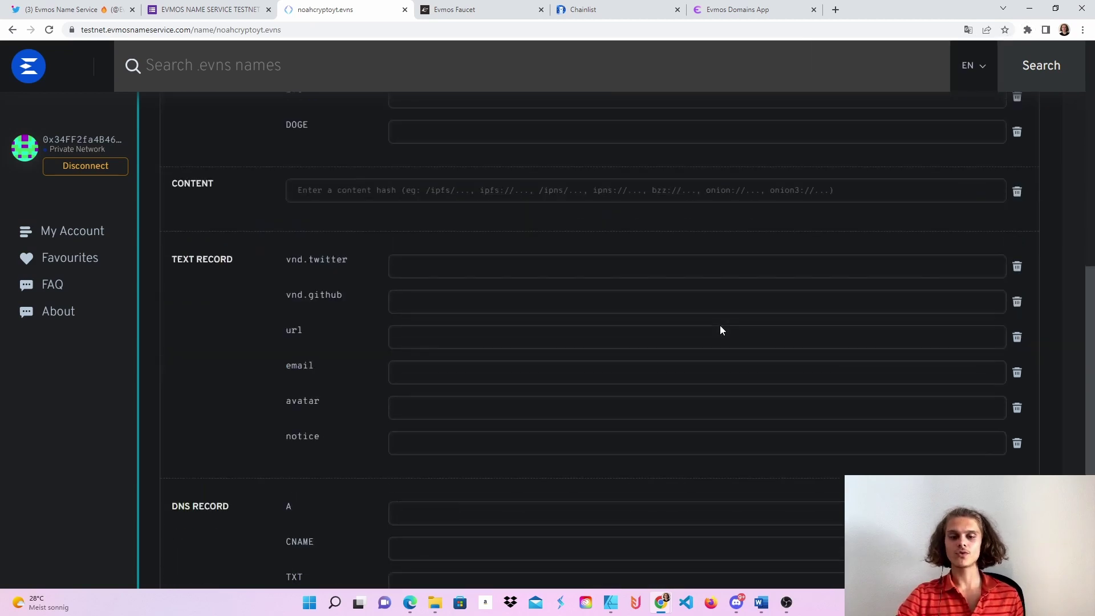
scroll(720, 330, "up", 3)
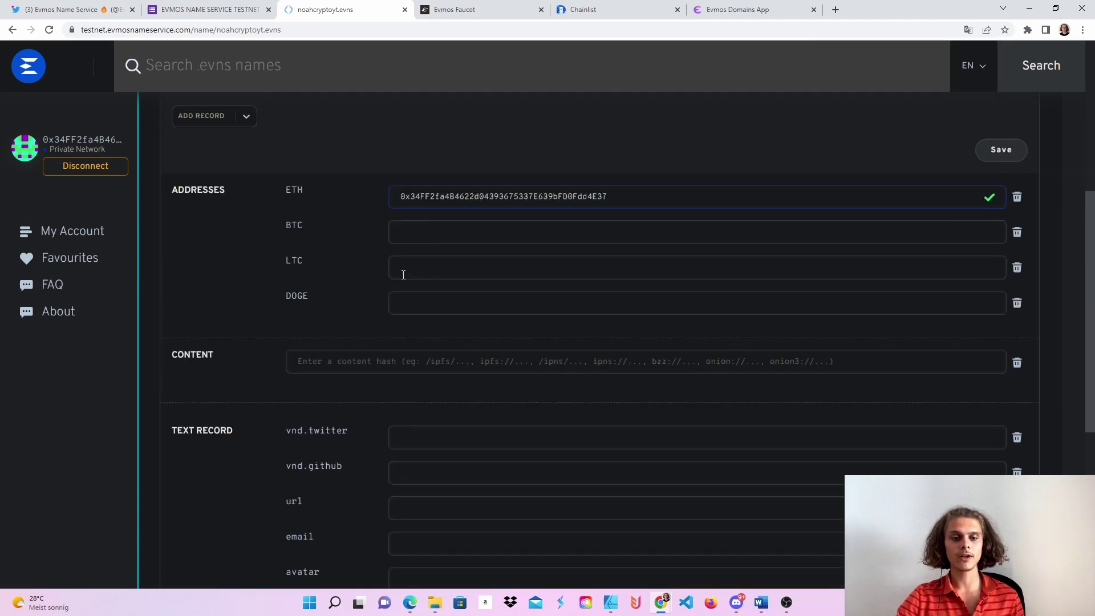
scroll(446, 254, "down", 6)
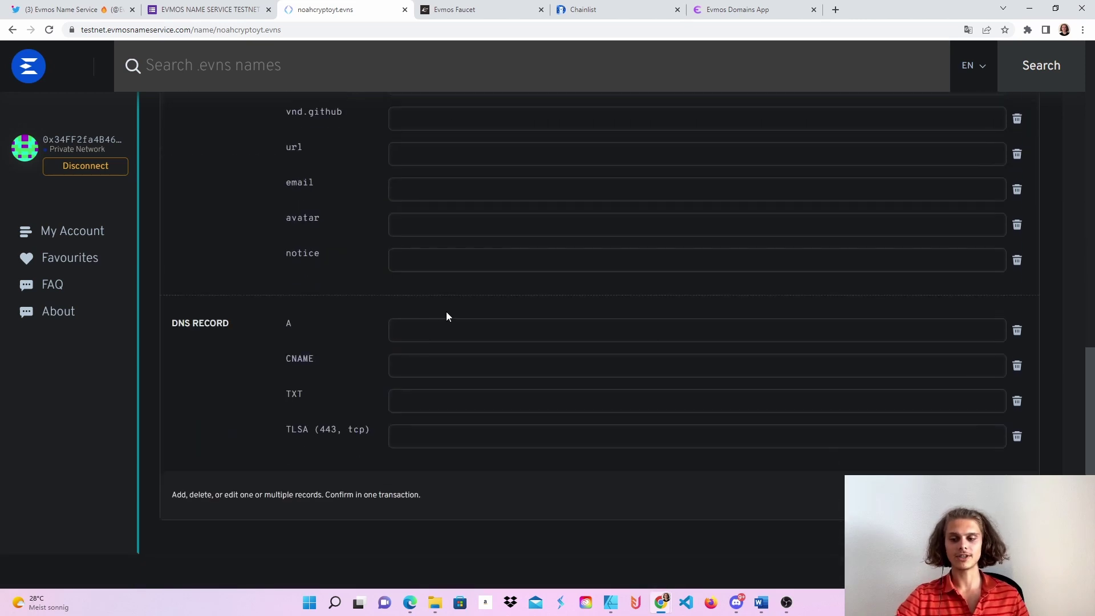
Save the ETH address record and approve the update transaction in MetaMask until TX PENDING clears.
left_click(1004, 495)
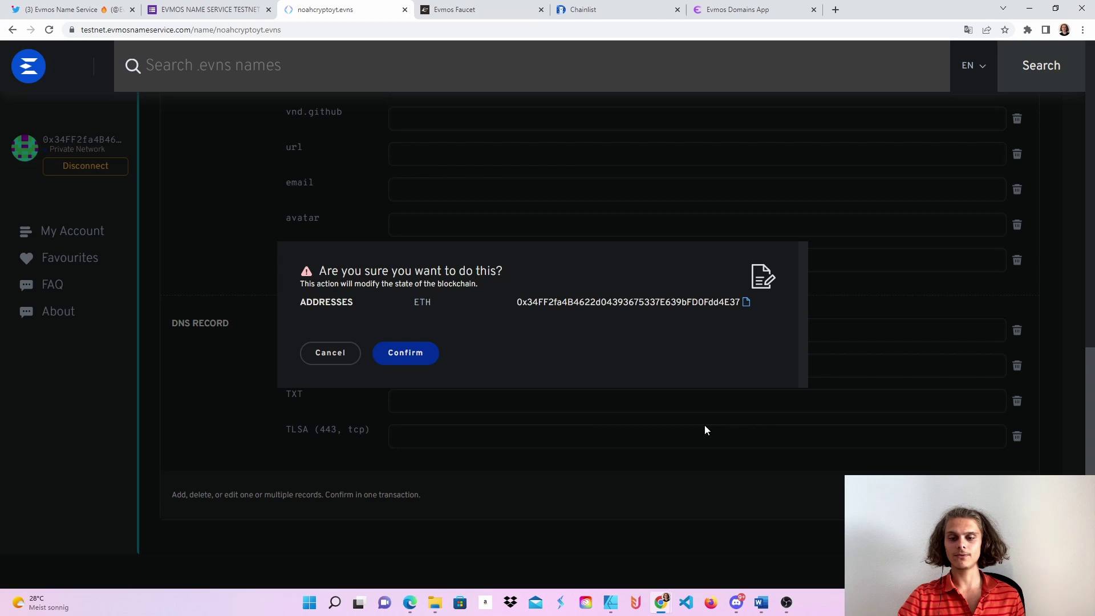
left_click(418, 359)
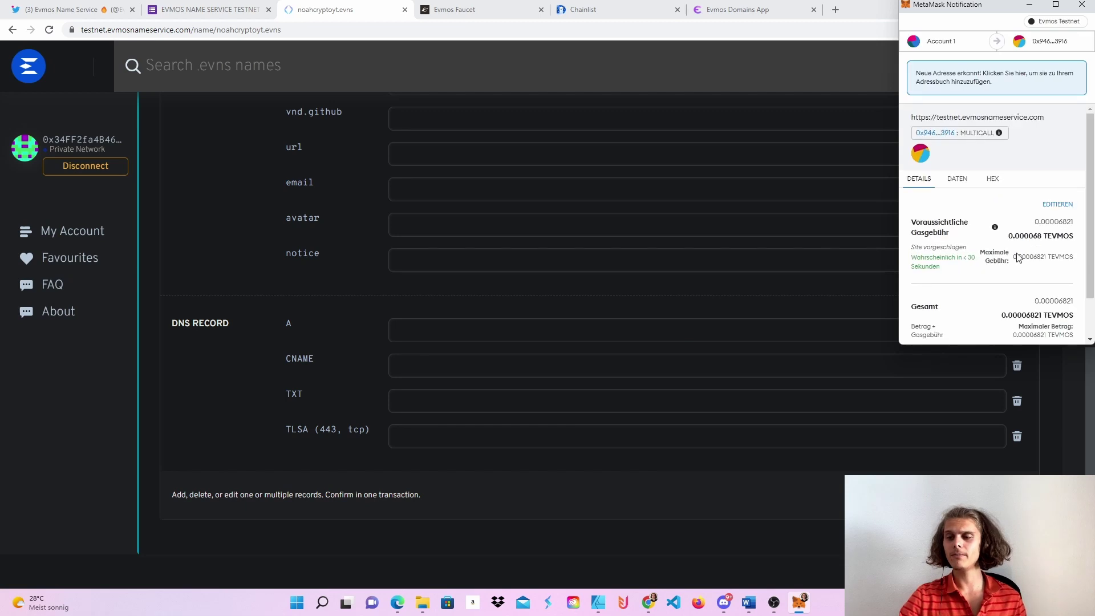
scroll(1018, 258, "down", 2)
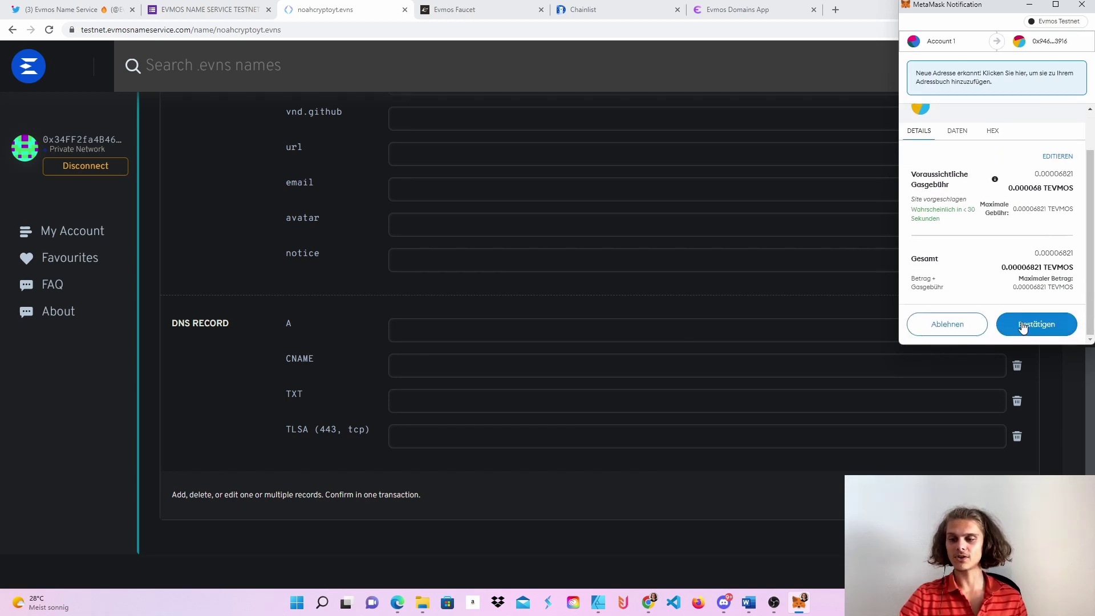
left_click(1023, 325)
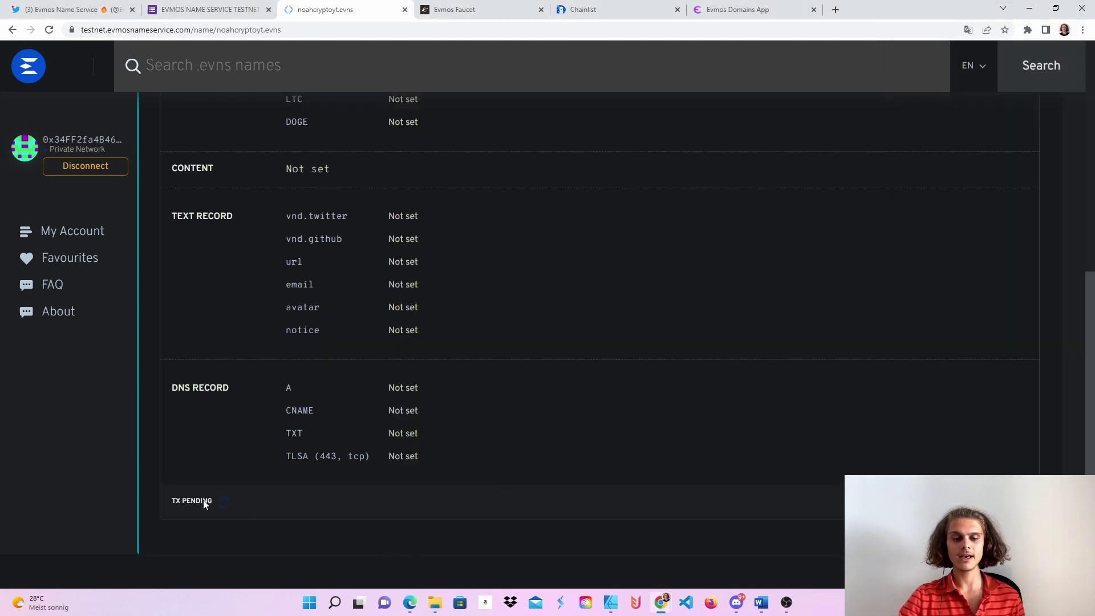
left_click_drag(309, 512, 125, 495)
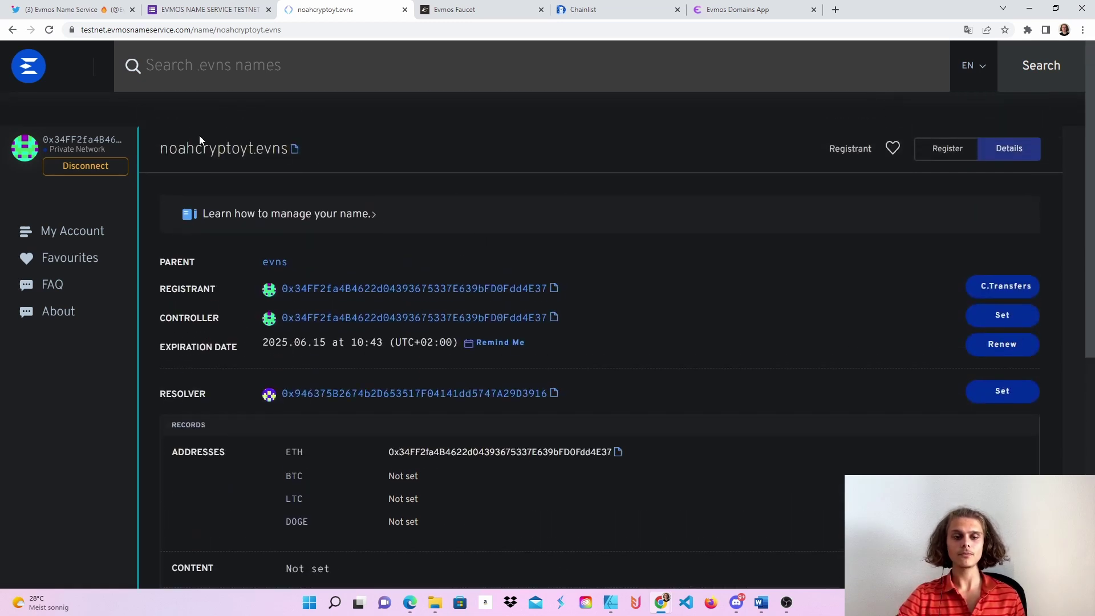
left_click(211, 10)
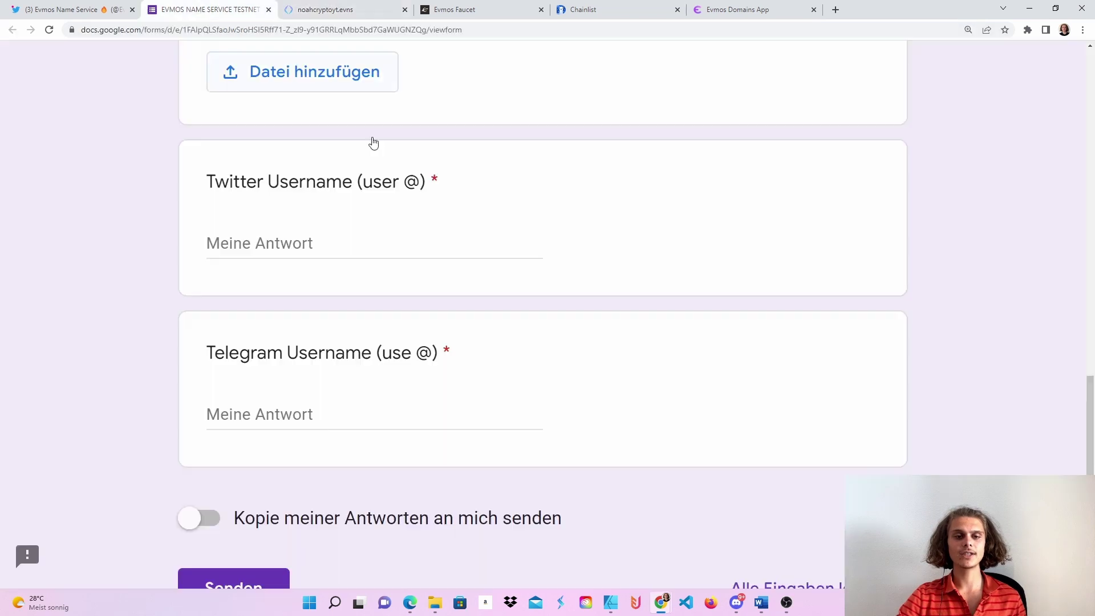
scroll(473, 288, "up", 8)
scroll(484, 279, "up", 3)
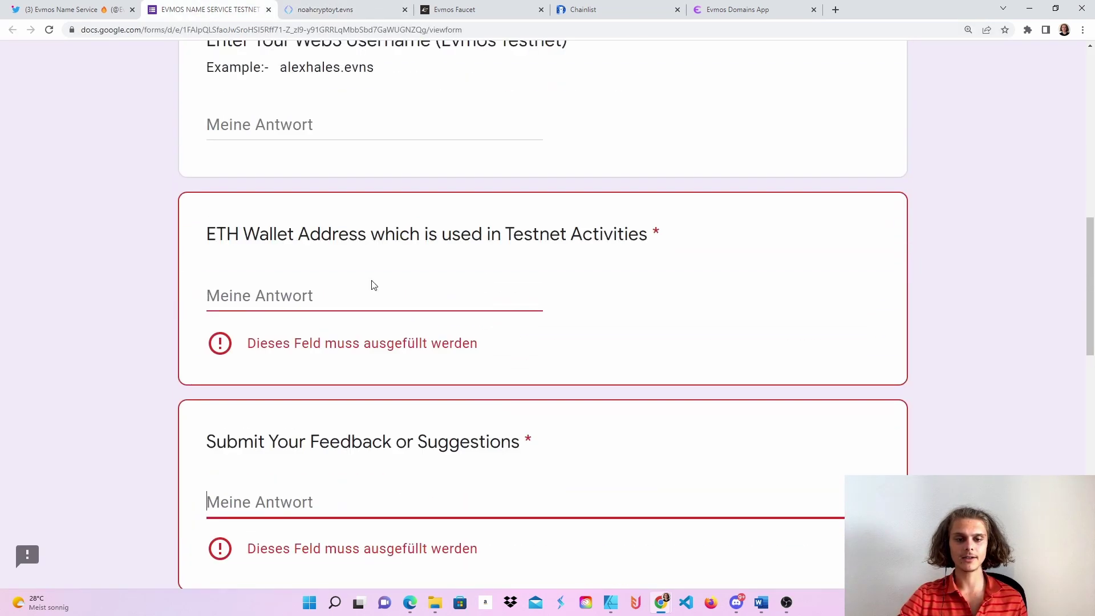
left_click(374, 285)
left_click(319, 496)
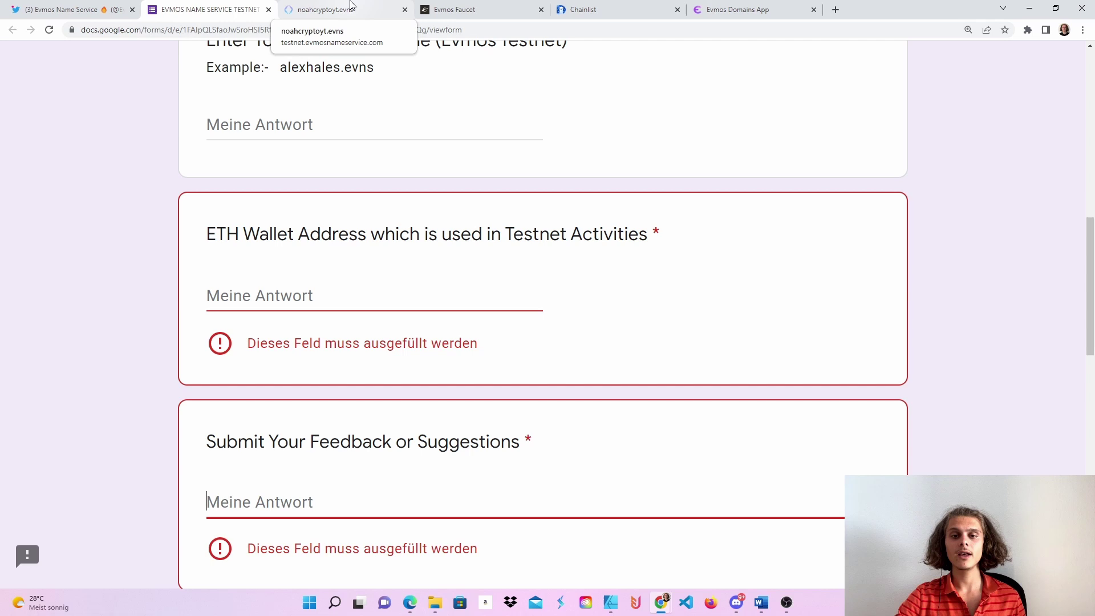
left_click(351, 5)
Inspect the ETH address shown in the noahcryptoyt.evns records.
scroll(705, 283, "down", 6)
scroll(703, 284, "up", 4)
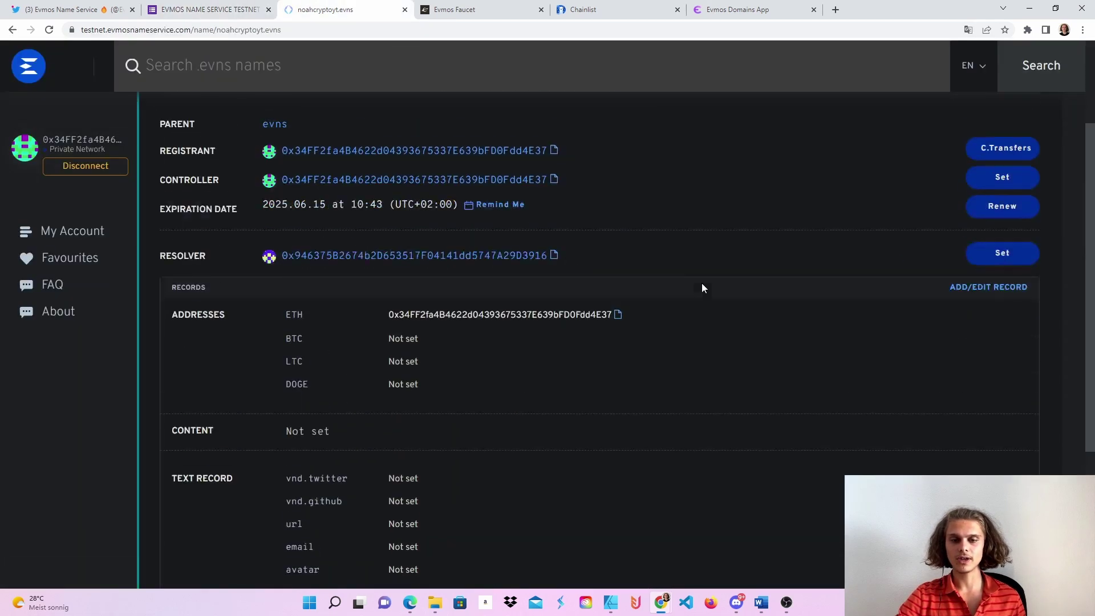
left_click_drag(639, 313, 307, 306)
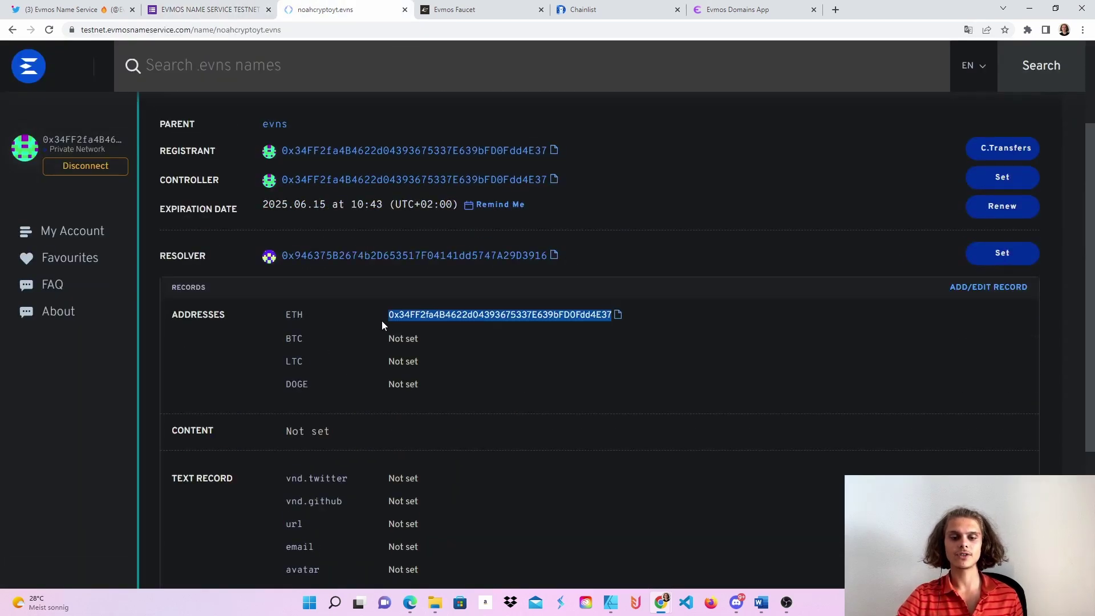
left_click(477, 339)
scroll(690, 352, "up", 3)
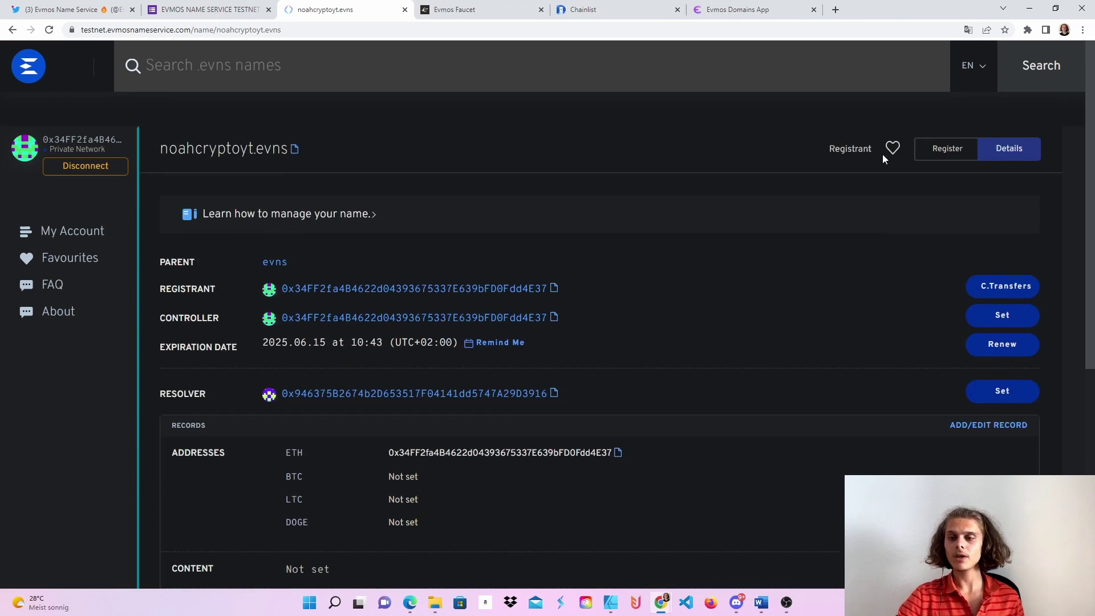
From My Account, search 'noahcryptoyt' and open the noahcryptoyt.evns details page.
left_click(67, 234)
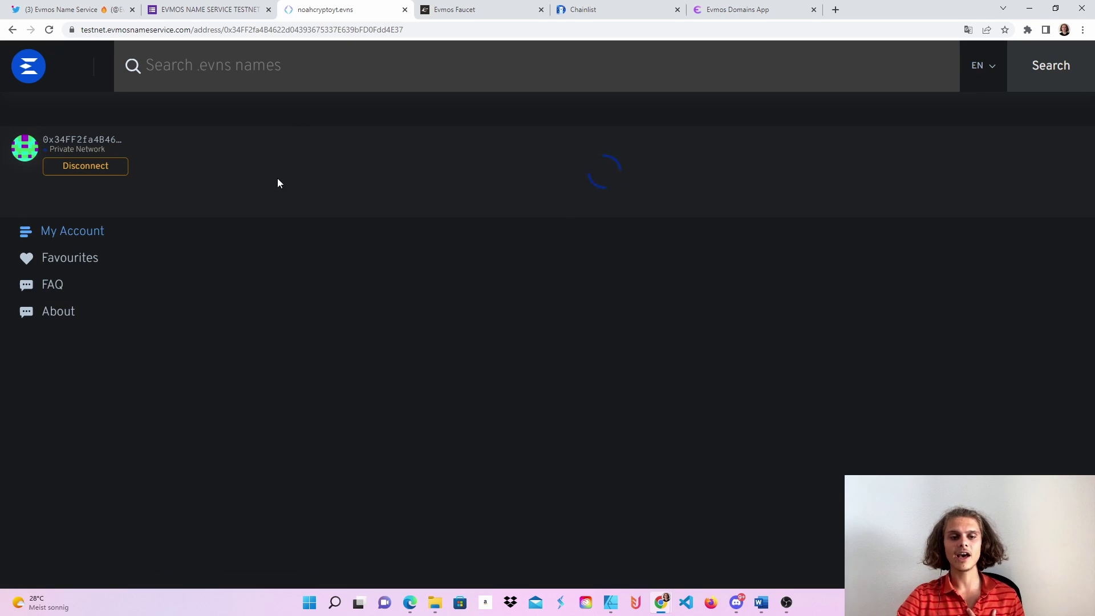
left_click(423, 76)
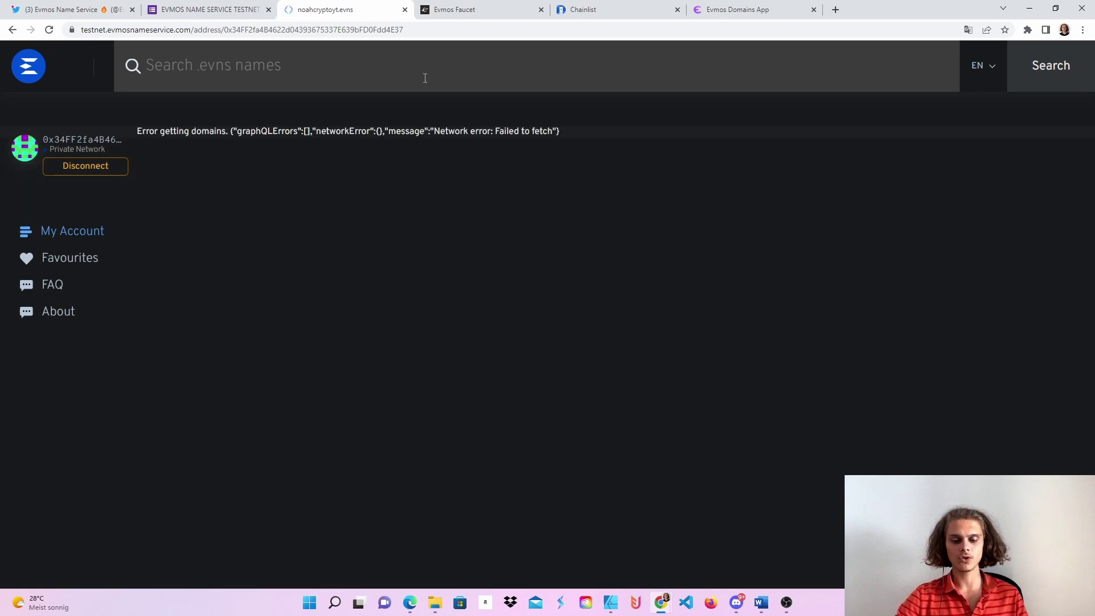
type("noahcryp")
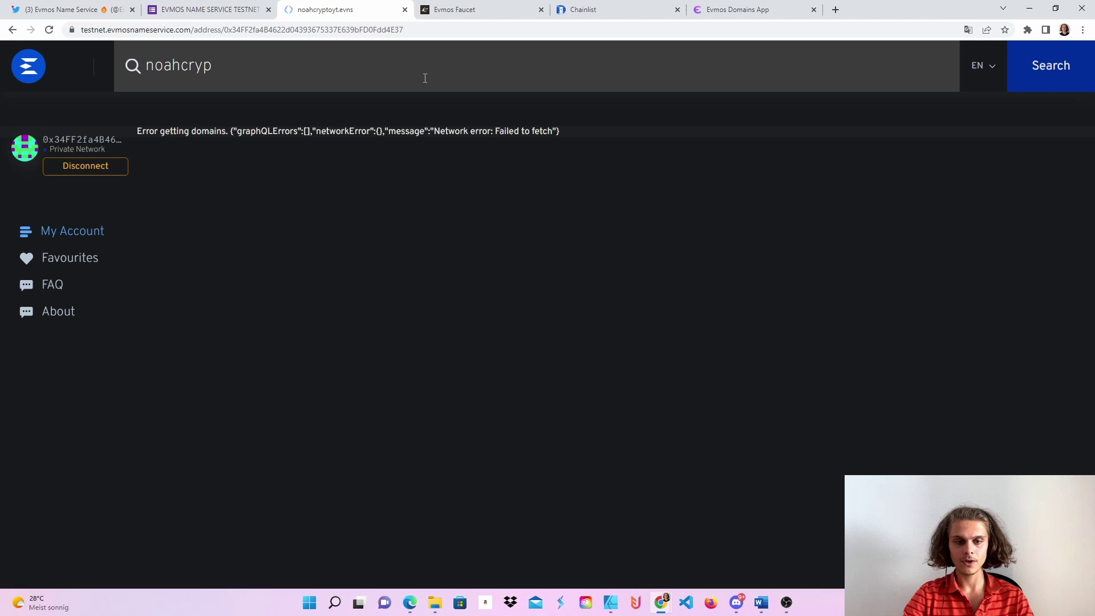
type("toyt")
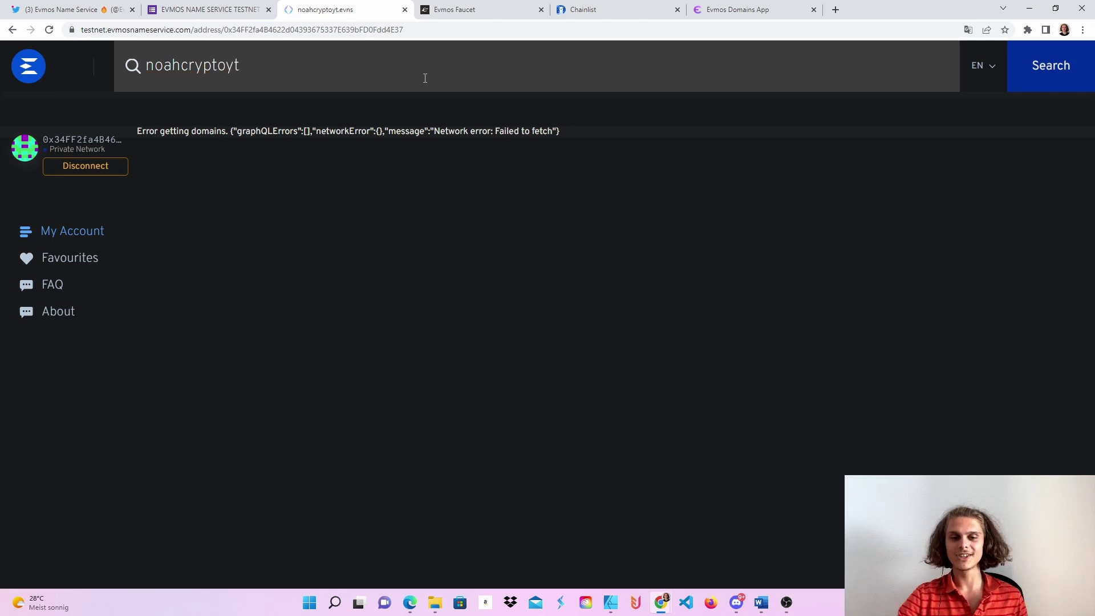
key("Return")
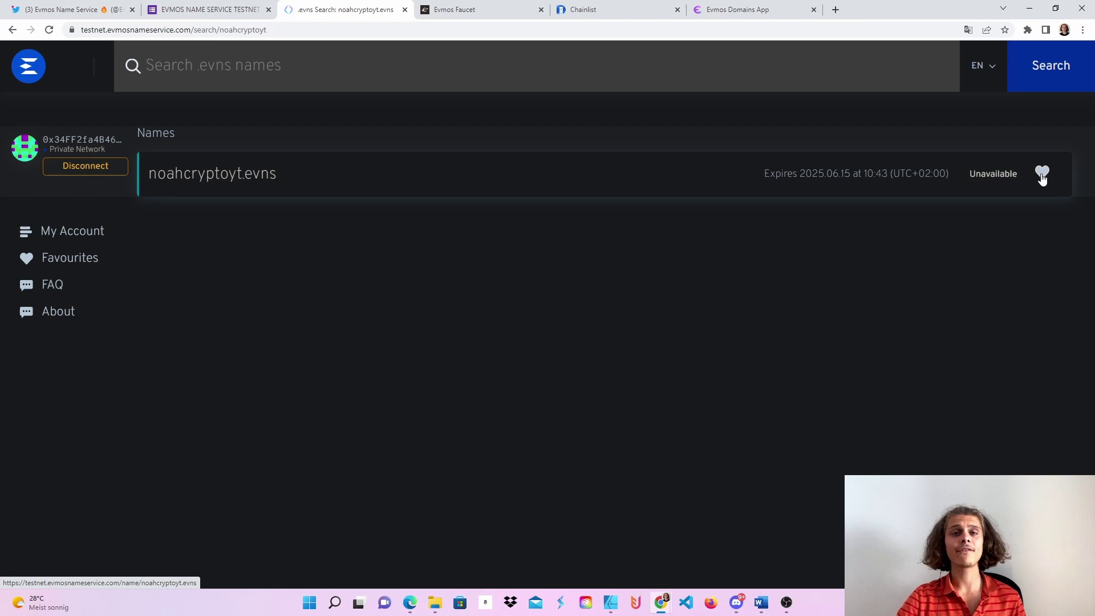
left_click(748, 176)
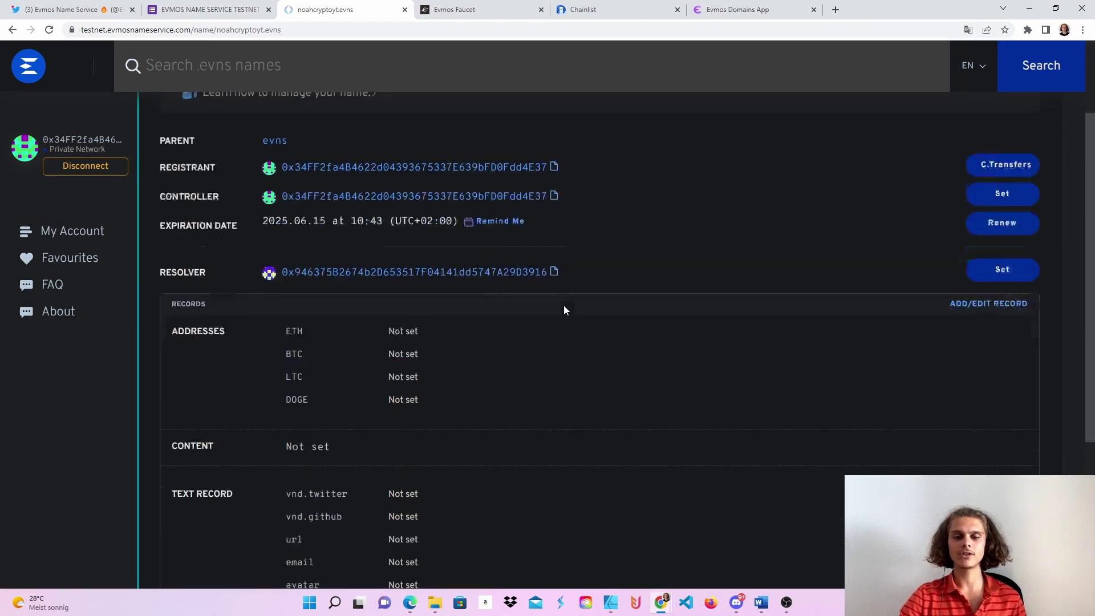
scroll(604, 395, "down", 4)
scroll(543, 272, "up", 4)
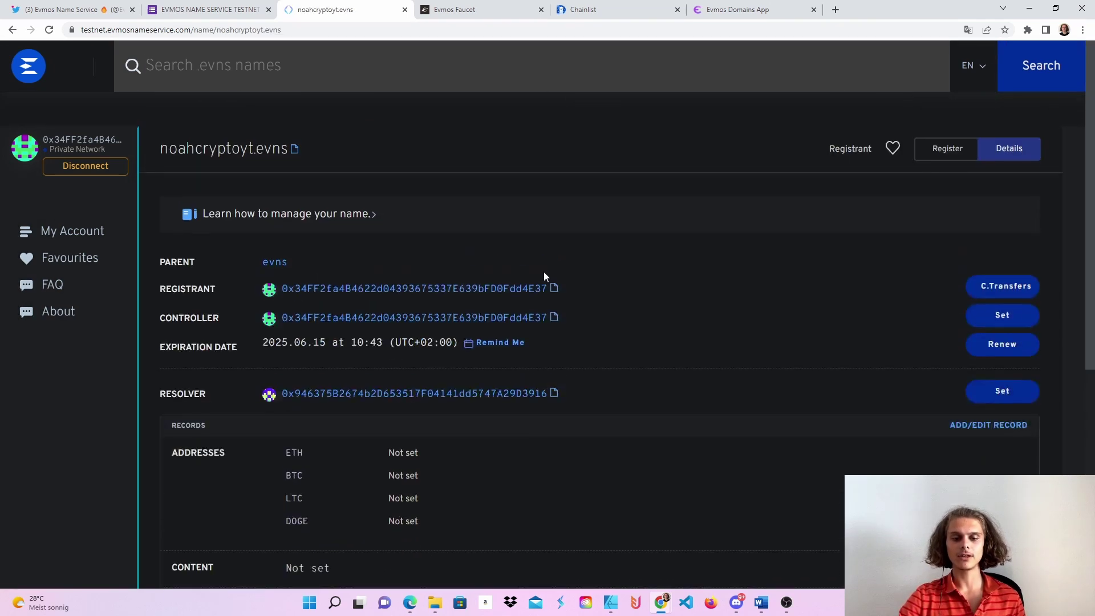
scroll(543, 272, "down", 1)
scroll(448, 305, "down", 3)
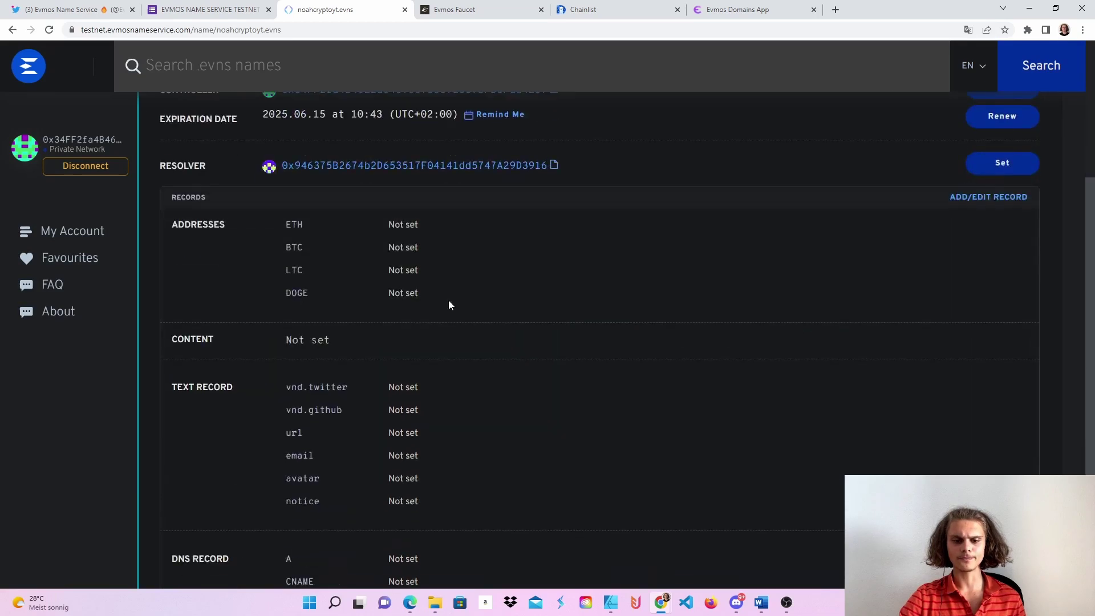
scroll(664, 319, "down", 1)
scroll(592, 262, "down", 1)
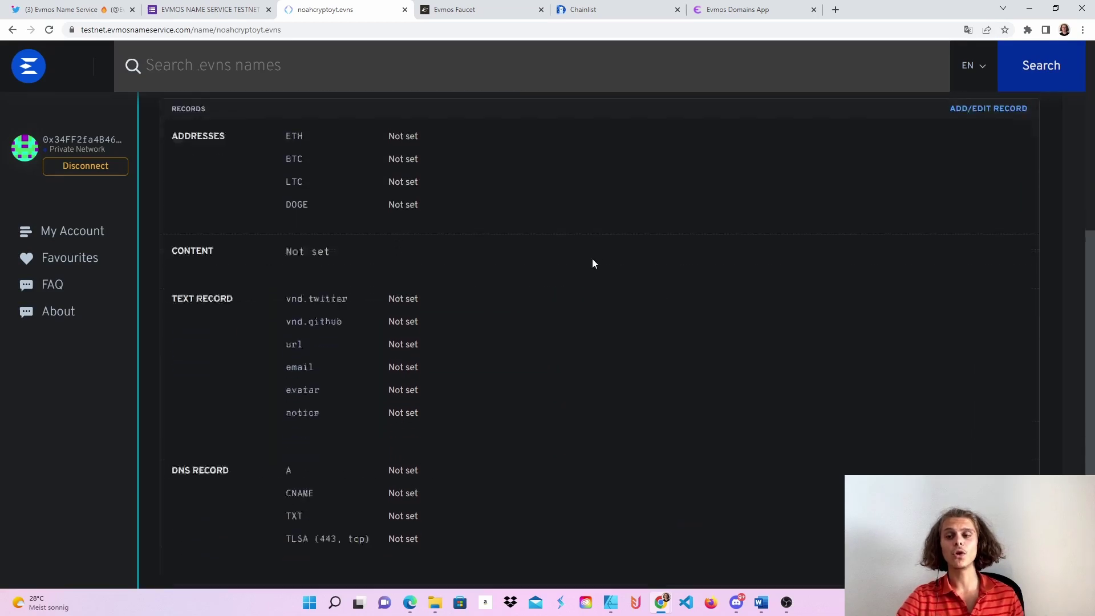
scroll(592, 263, "up", 3)
scroll(592, 263, "up", 3)
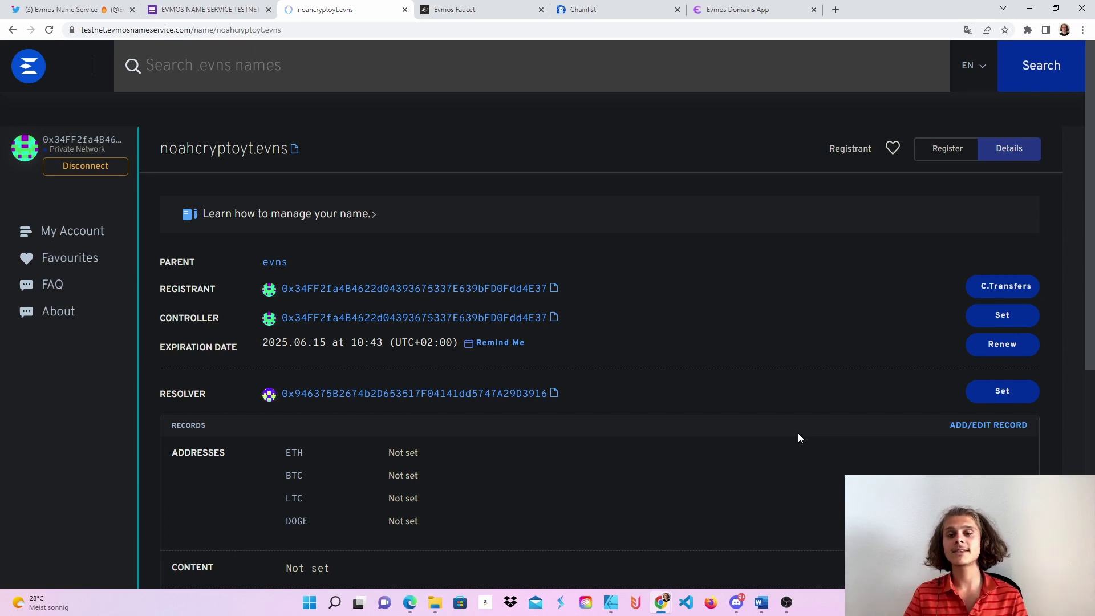
Switch to the Evmos Domains App tab showing its .evmos name search page.
left_click(738, 10)
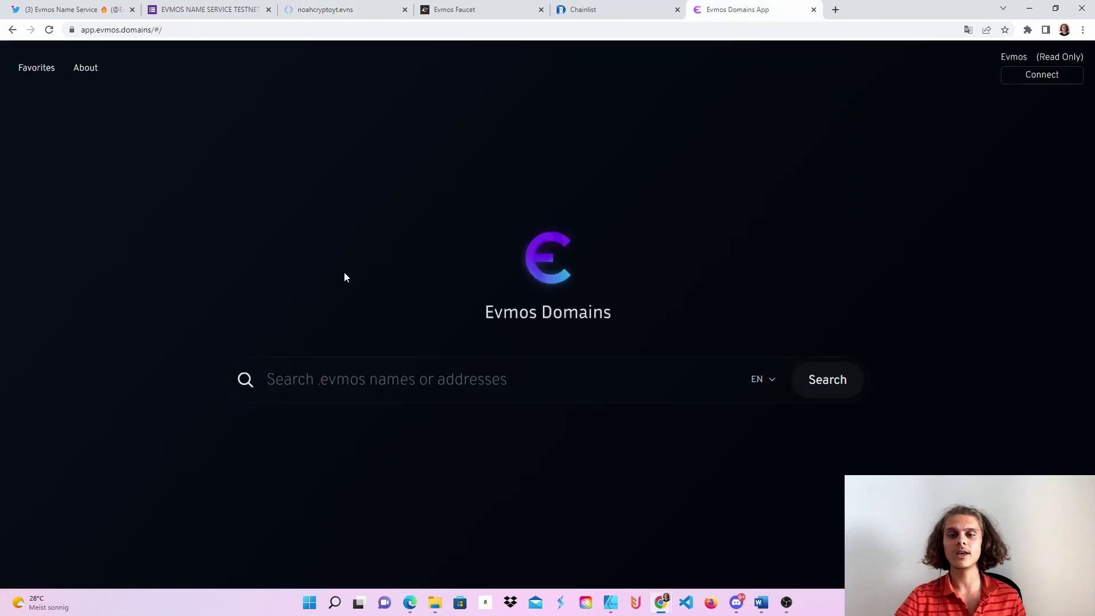